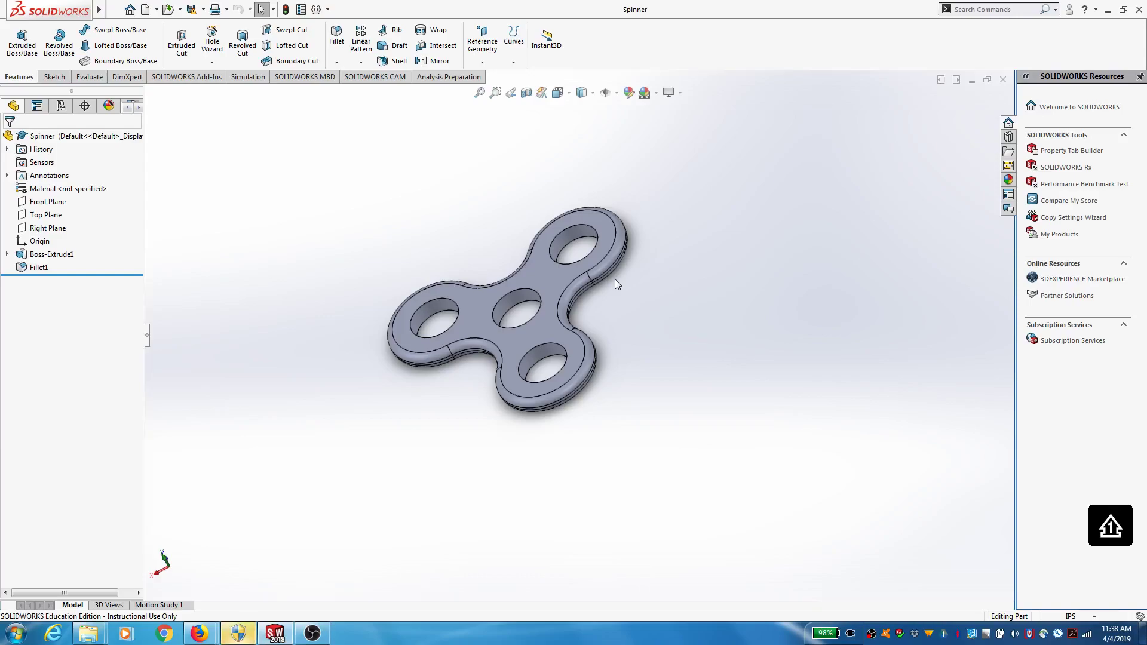
Minimize SOLIDWORKS to reach the McMaster-Carr page in Firefox, and reposition and widen the browser window.
left_click(1108, 10)
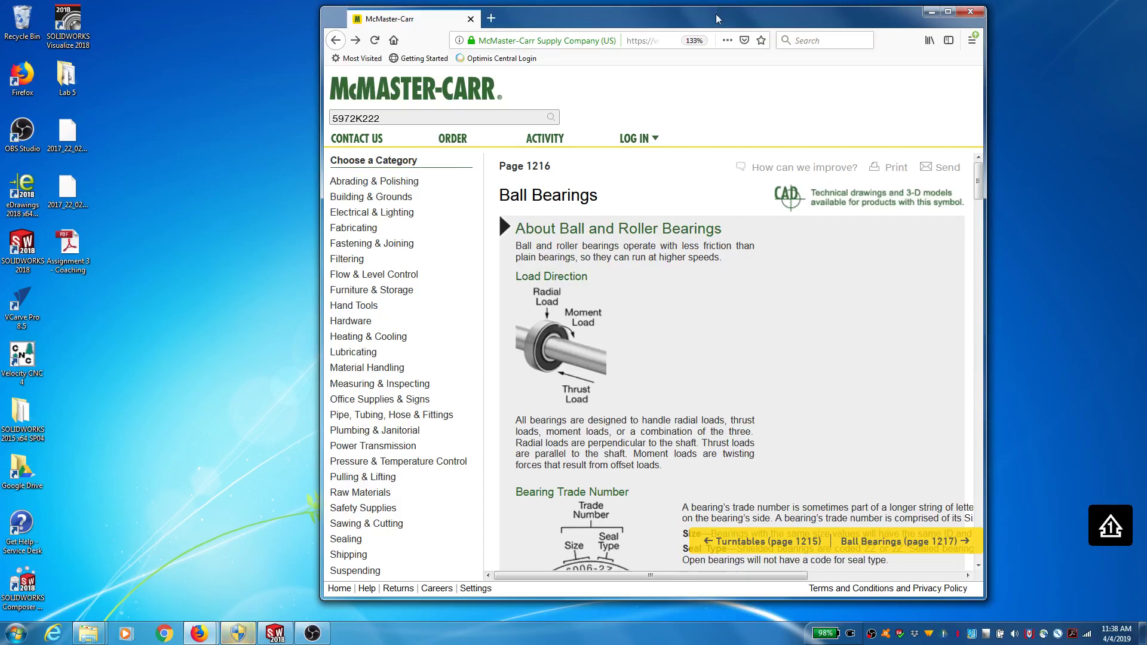
left_click_drag(718, 19, 665, 17)
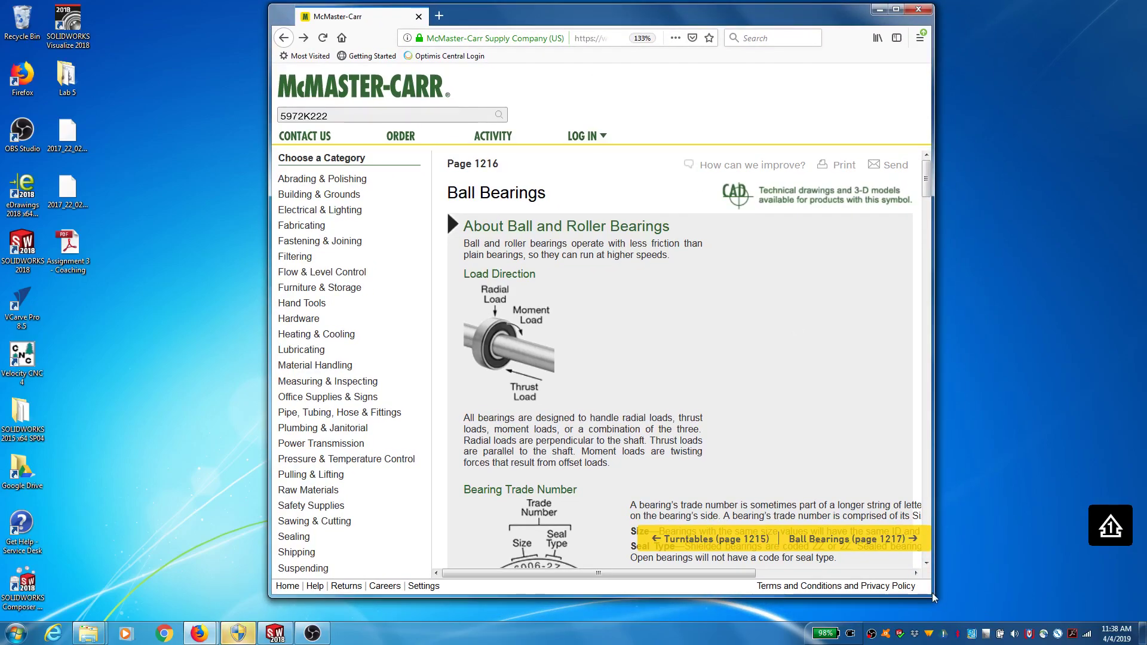
left_click_drag(933, 597, 1091, 594)
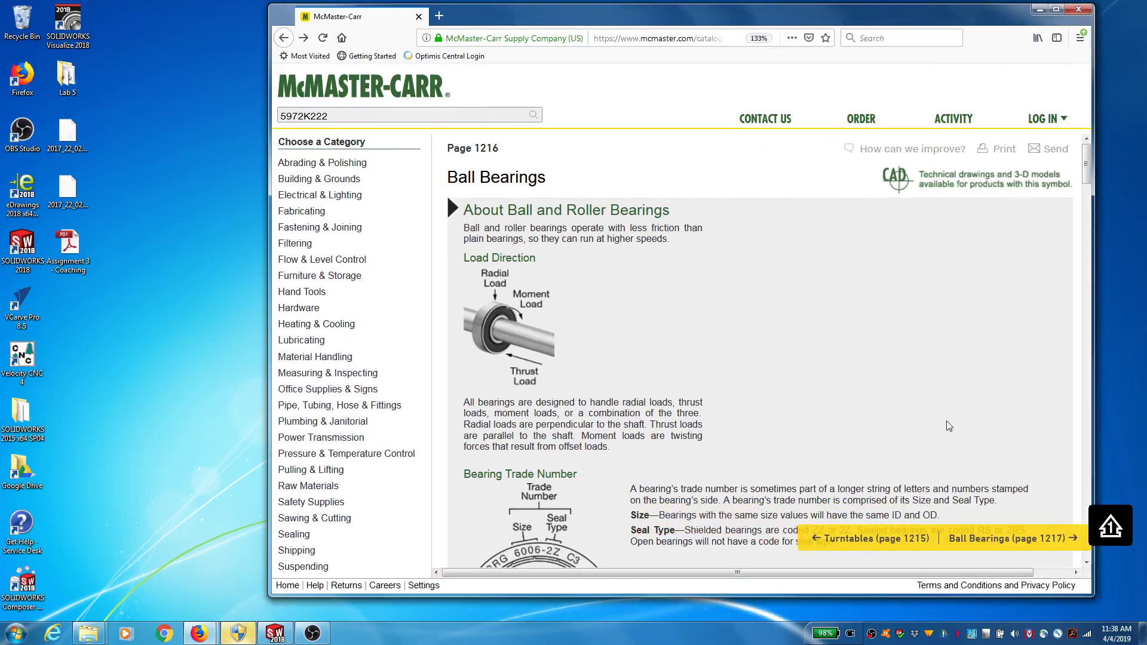
Examine the ball bearing catalog tables for the open, shielded and sealed types, including those with retaining rings.
scroll(949, 422, "down", 10)
scroll(949, 422, "up", 4)
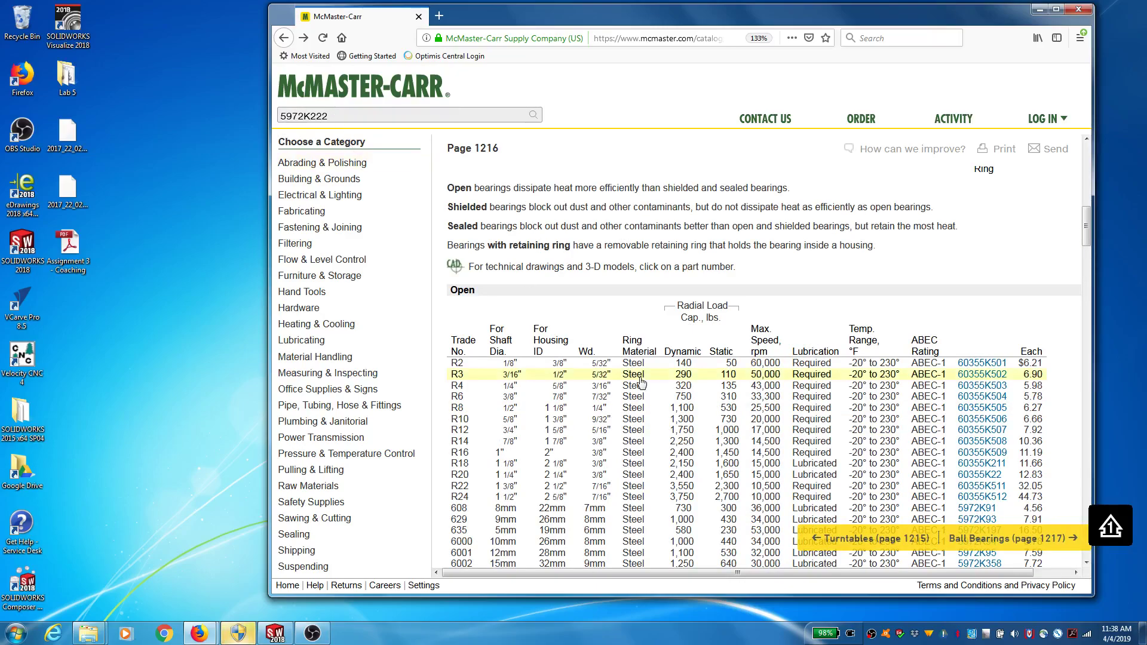
scroll(641, 377, "down", 3)
scroll(641, 381, "down", 10)
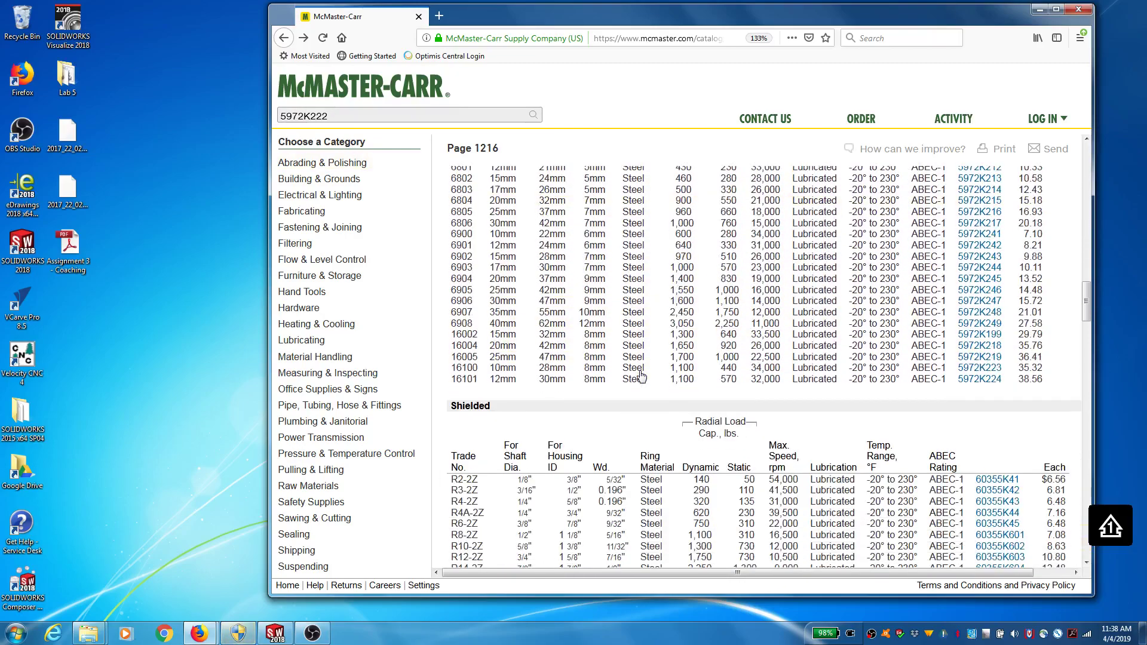
scroll(641, 376, "down", 15)
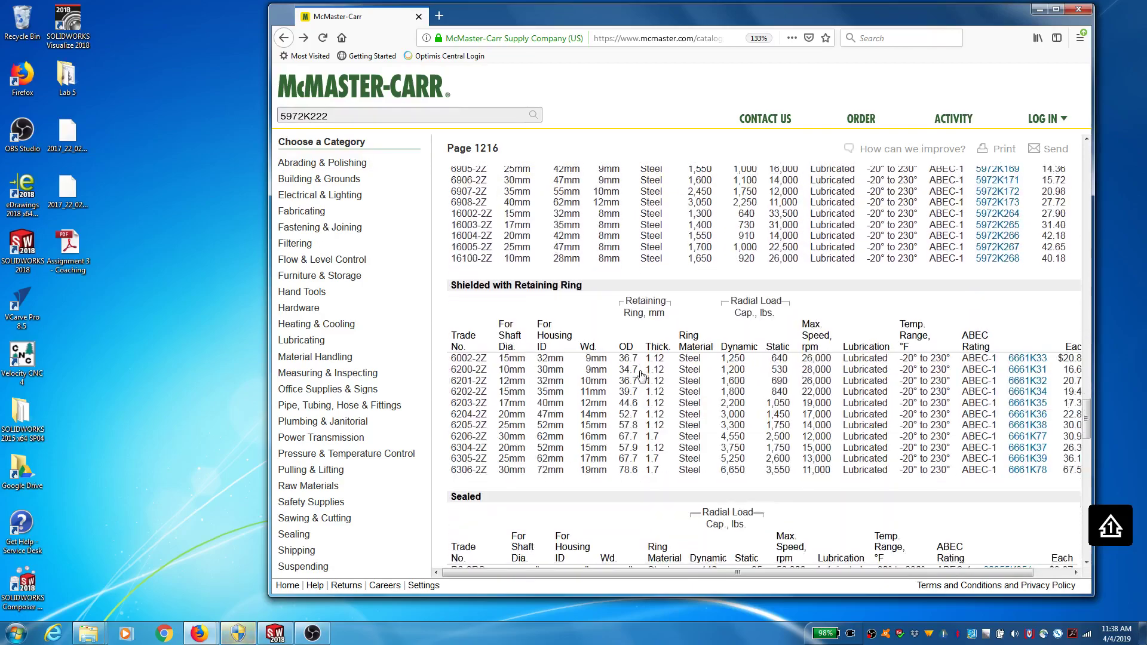
scroll(641, 375, "down", 10)
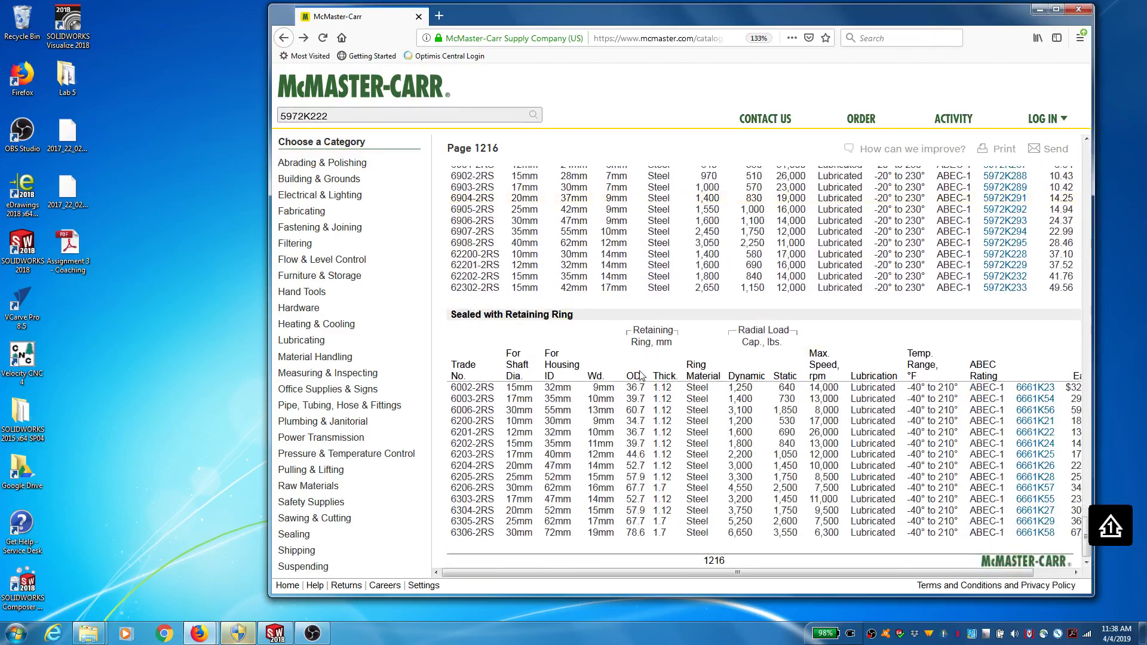
scroll(641, 375, "up", 4)
scroll(641, 376, "up", 8)
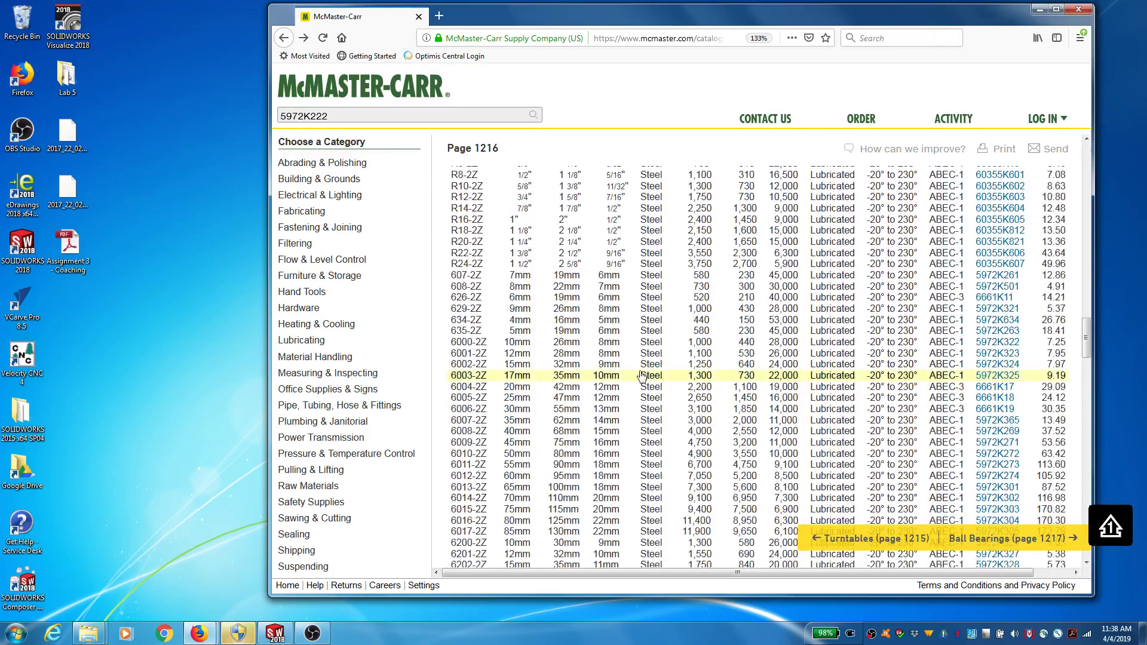
scroll(641, 376, "down", 5)
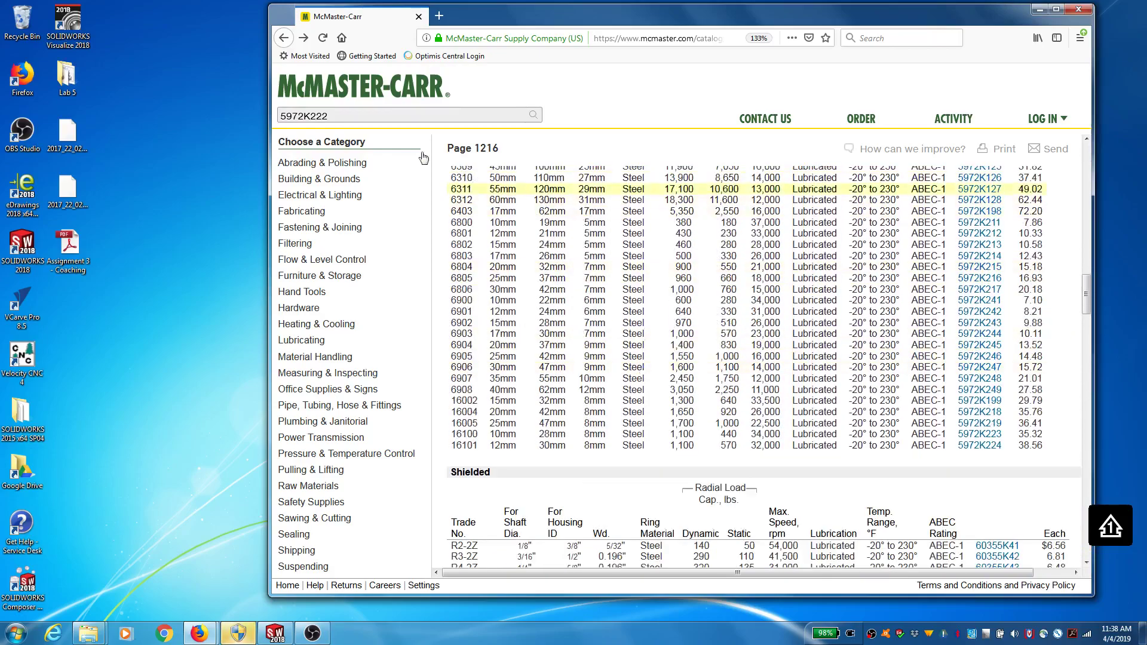
Search the catalog for part 5972K222 and open its product detail page.
left_click(364, 114)
key("Return")
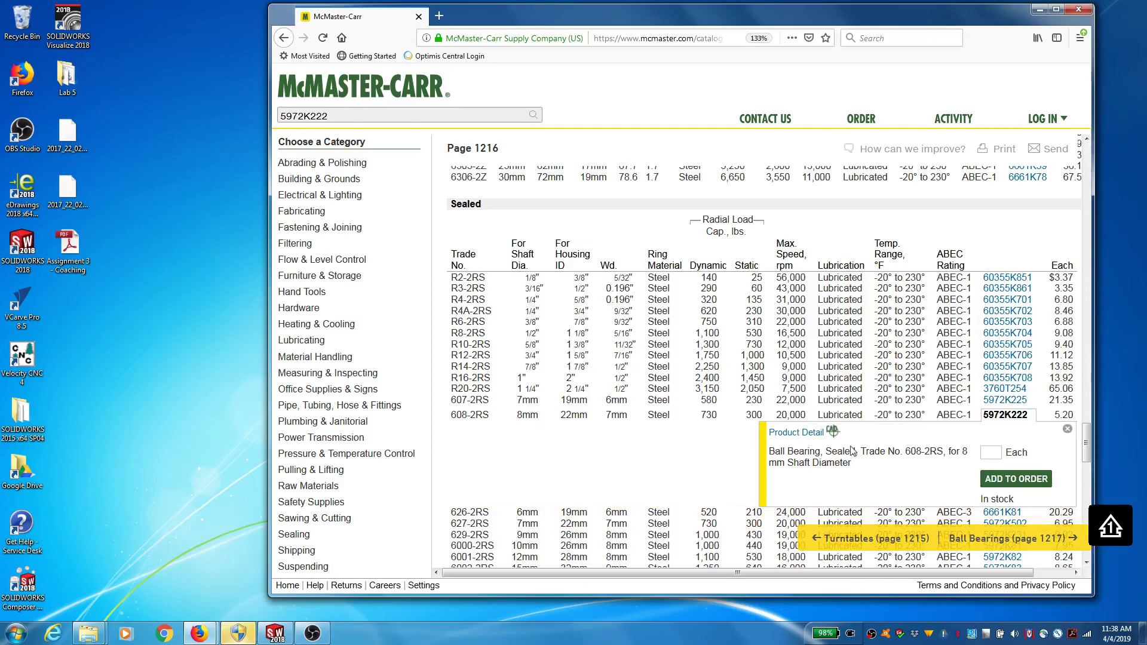
left_click(817, 435)
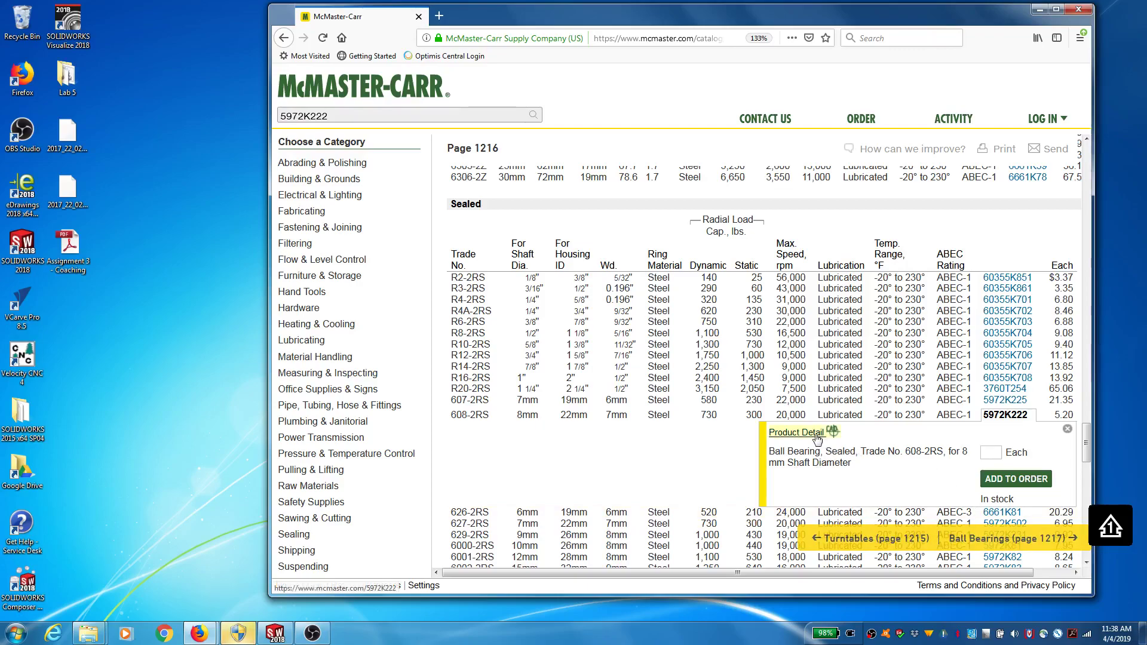
Examine the 5972K222 bearing's specification table and its dimensioned technical drawing.
scroll(818, 439, "down", 5)
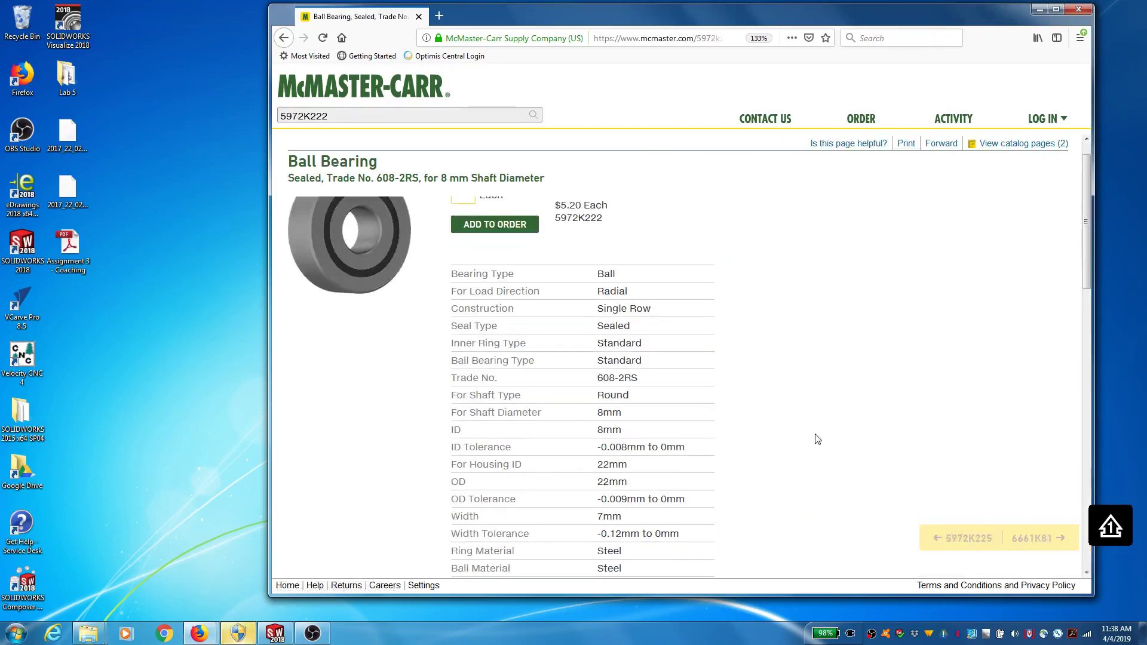
scroll(816, 441, "up", 3)
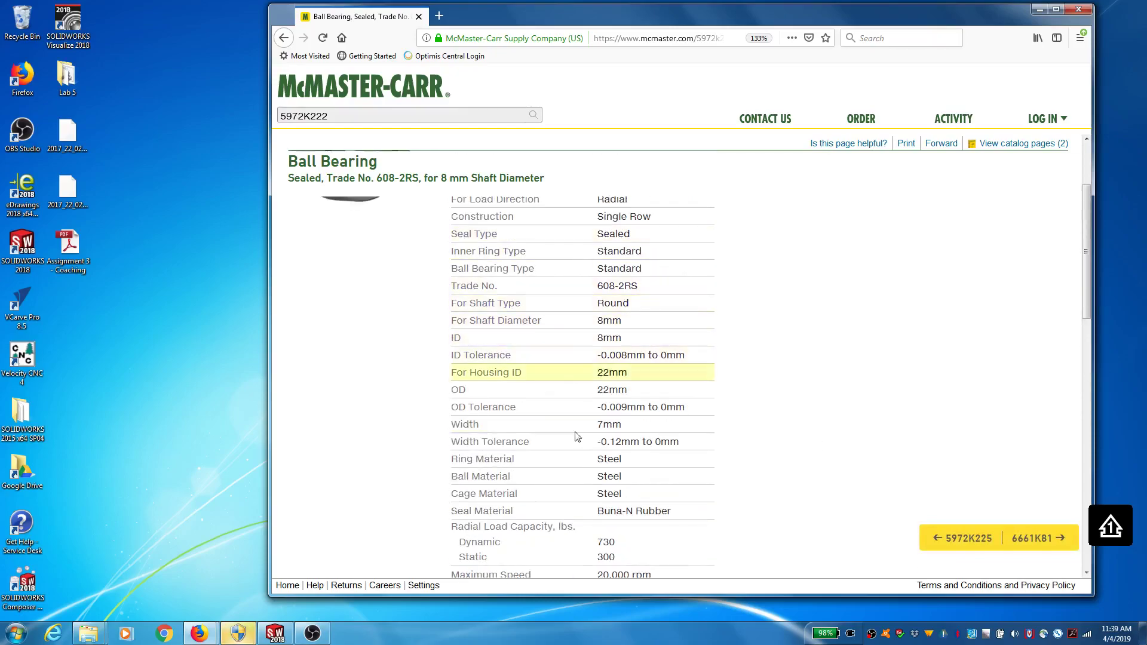
scroll(601, 425, "down", 4)
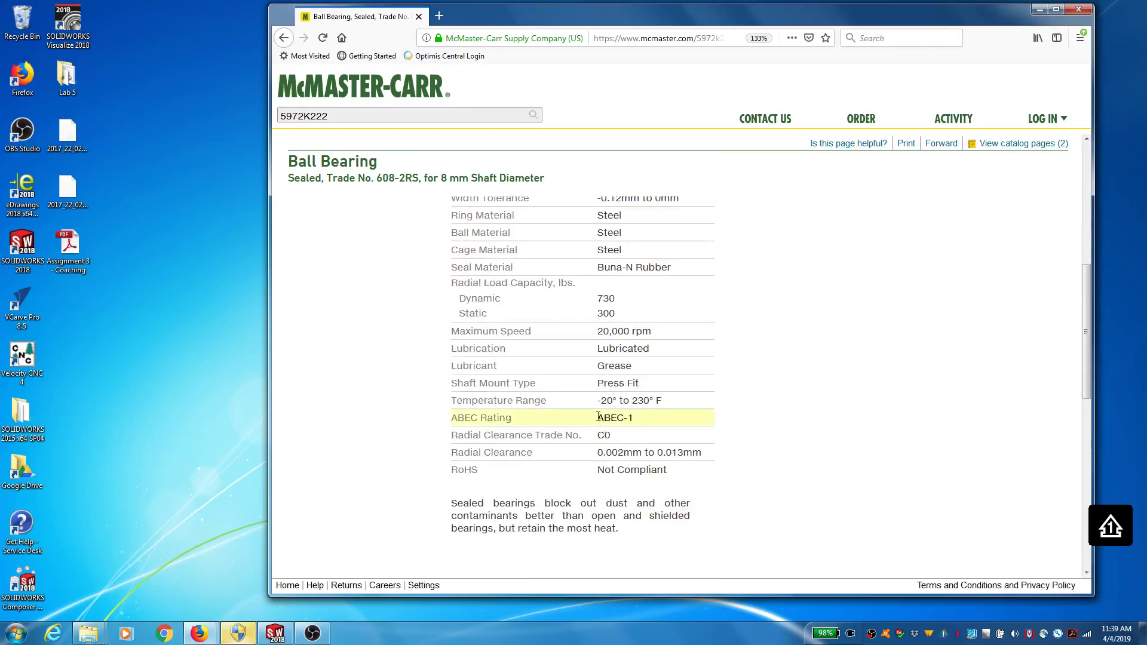
scroll(565, 467, "down", 3)
scroll(564, 464, "down", 5)
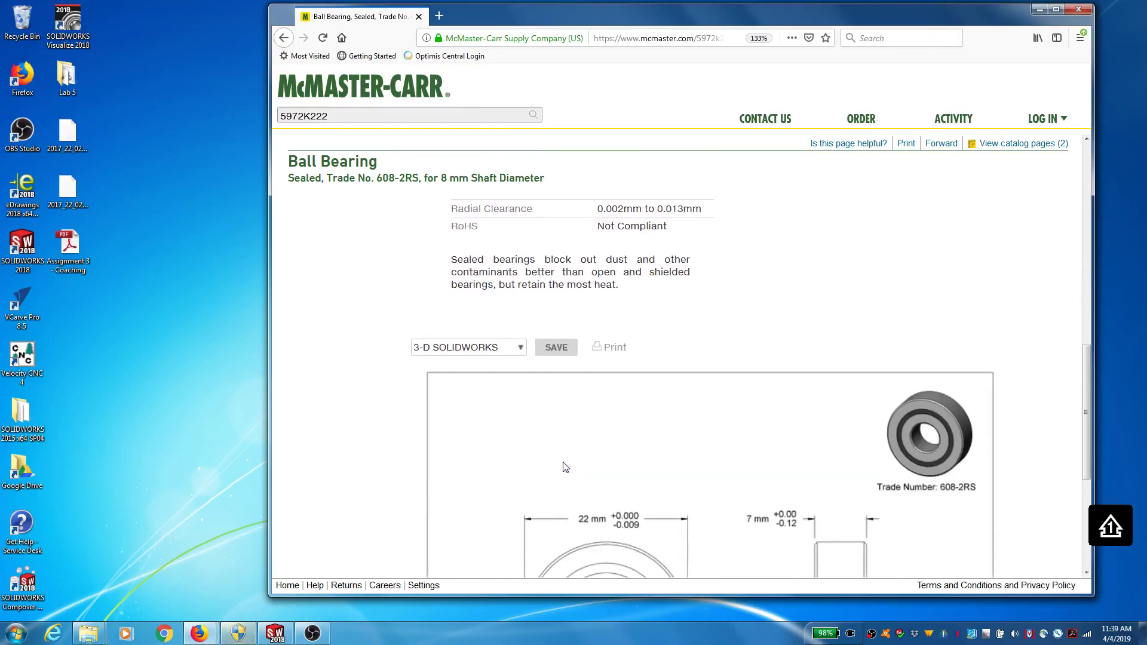
scroll(563, 465, "down", 1)
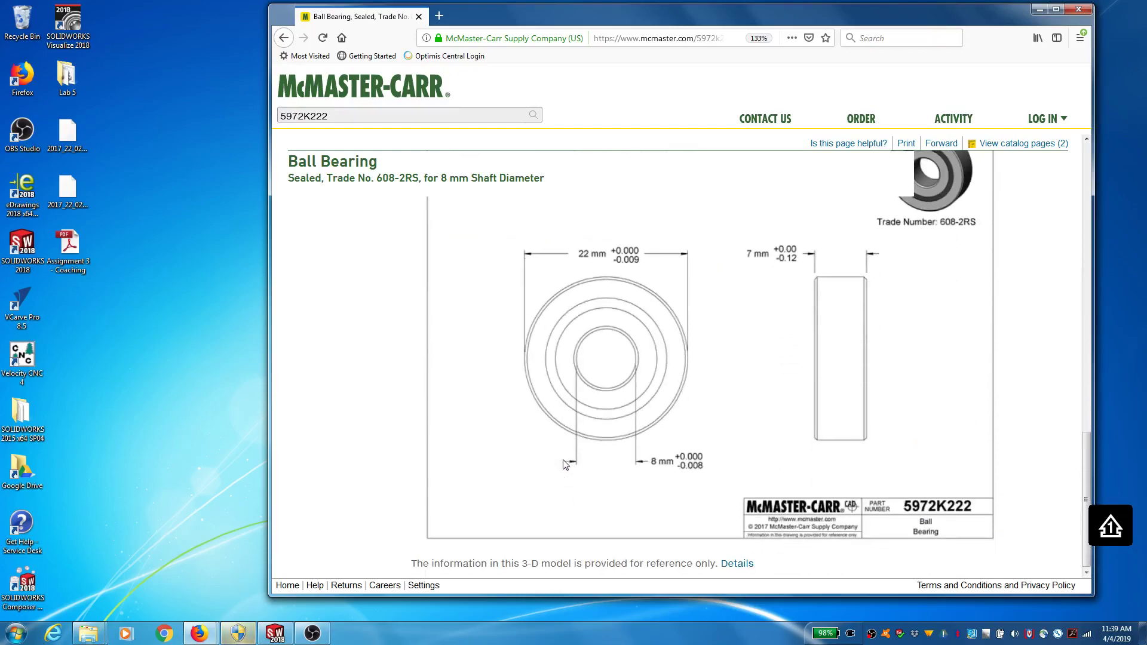
scroll(568, 456, "up", 4)
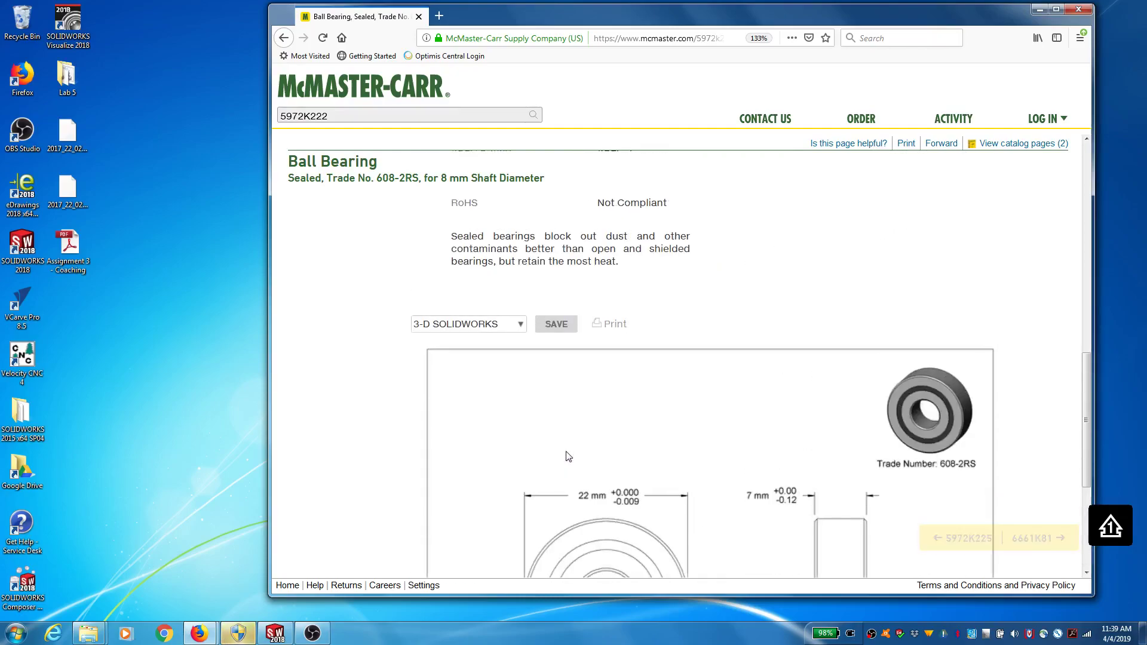
scroll(568, 456, "down", 4)
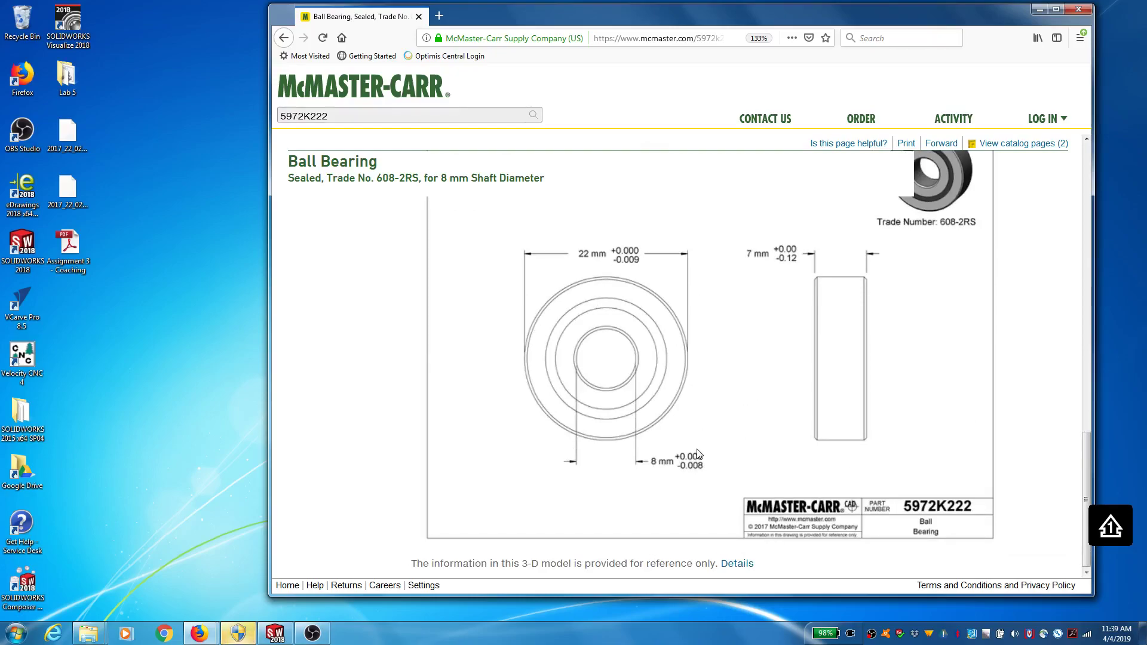
scroll(698, 454, "up", 3)
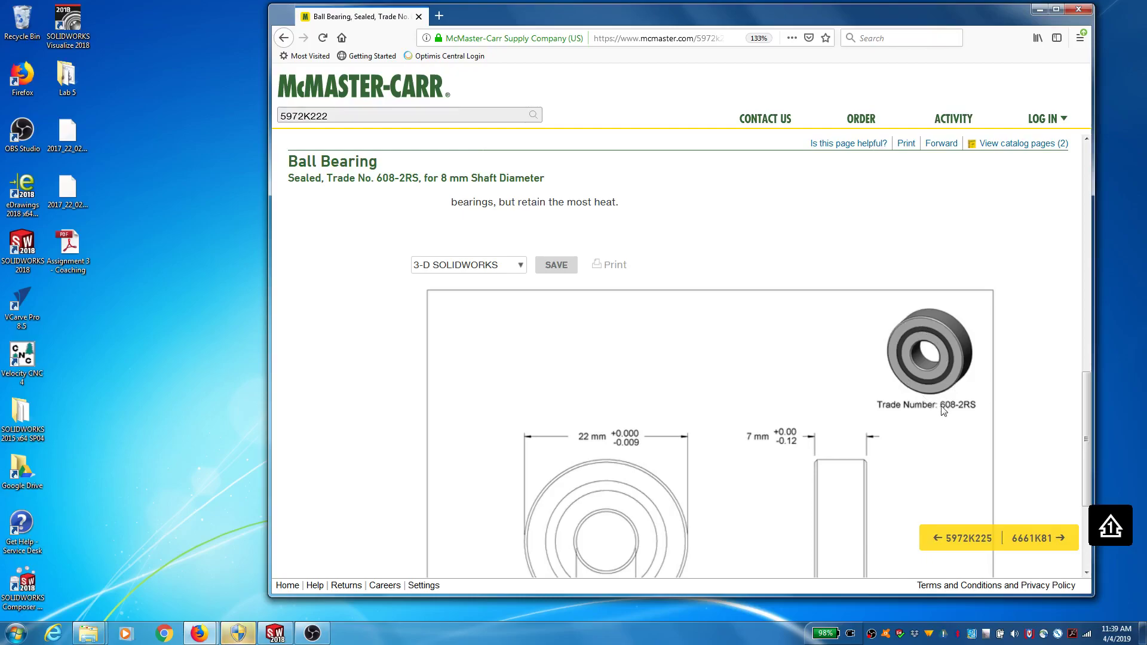
Download the bearing's 3-D SOLIDWORKS model and open it directly with the SOLIDWORKS Launcher.
left_click(521, 265)
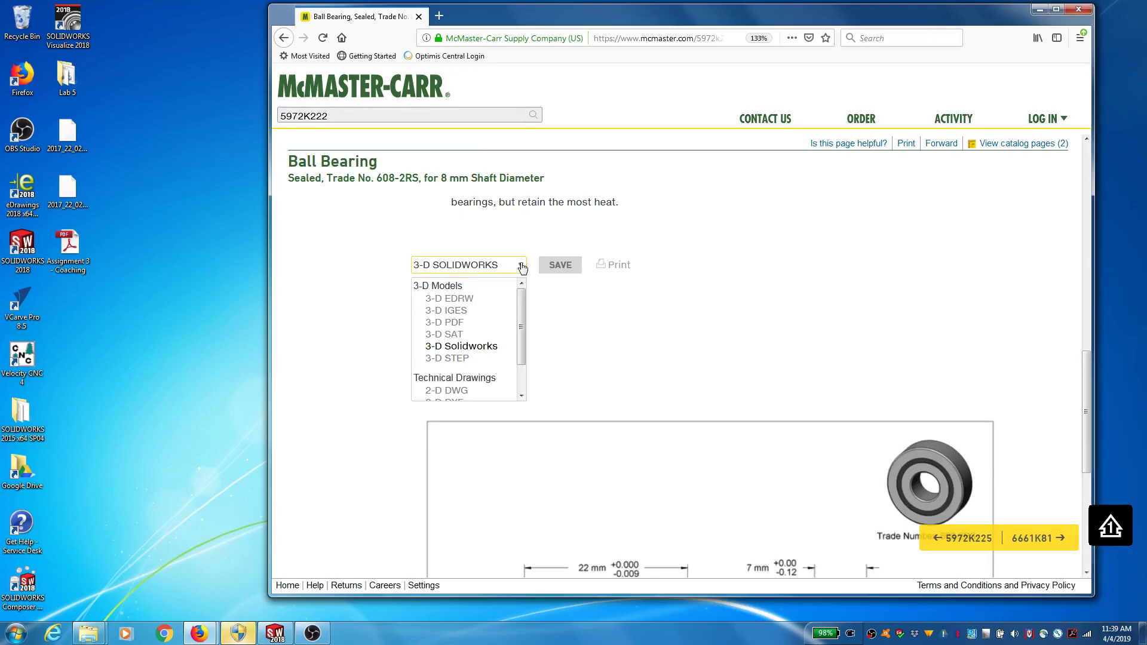
left_click(522, 266)
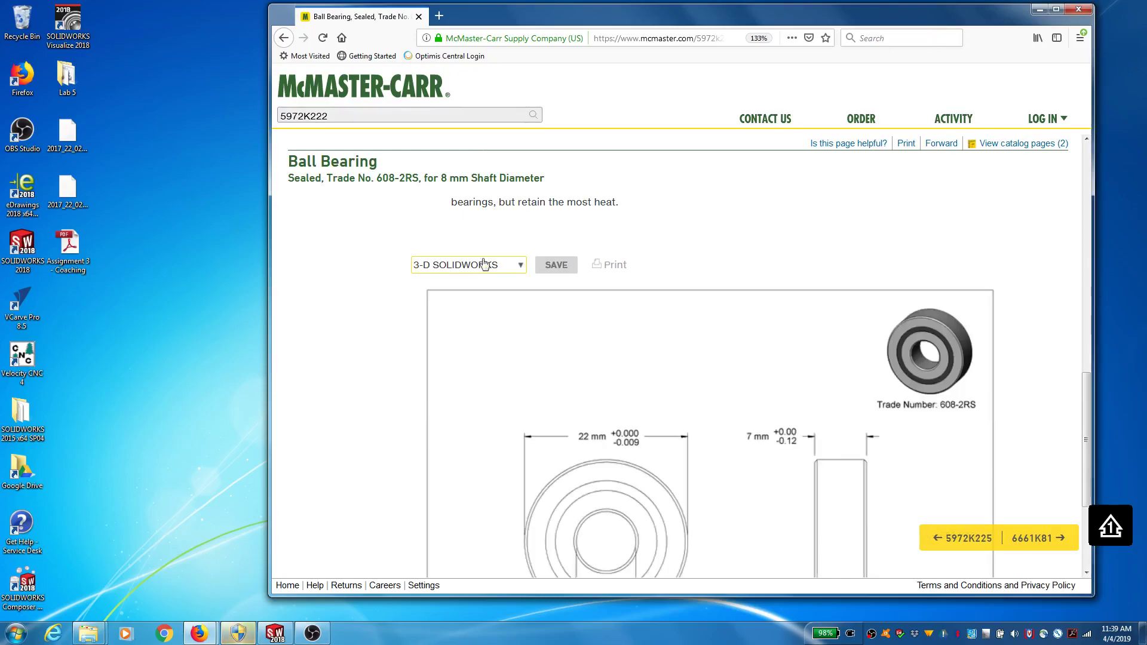
left_click(552, 268)
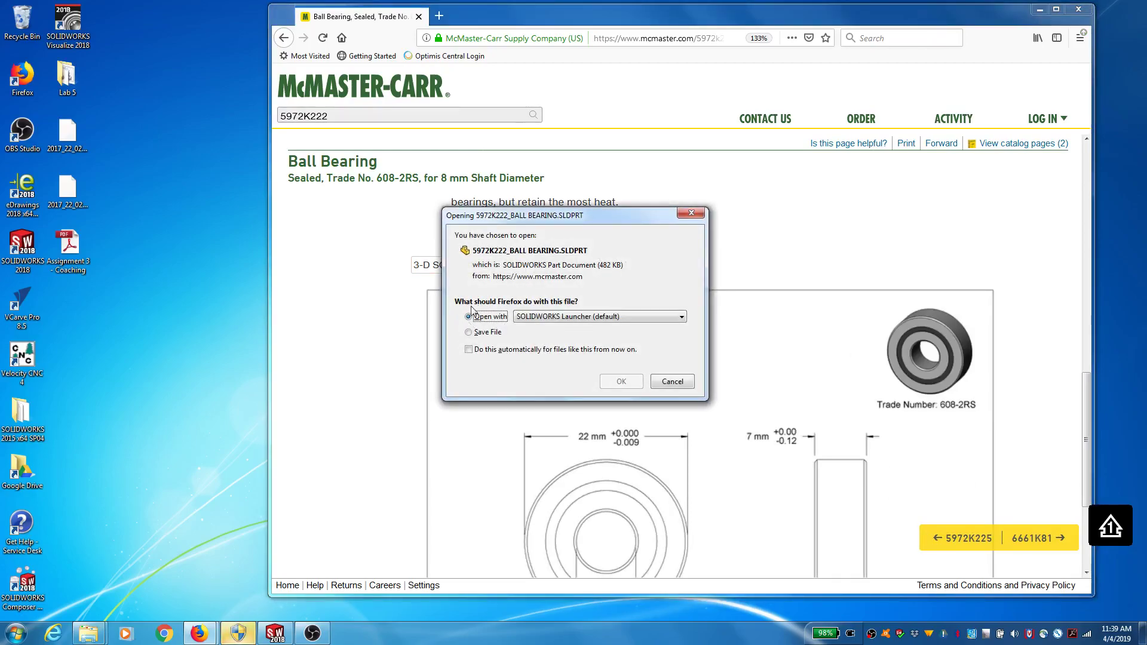
left_click(621, 382)
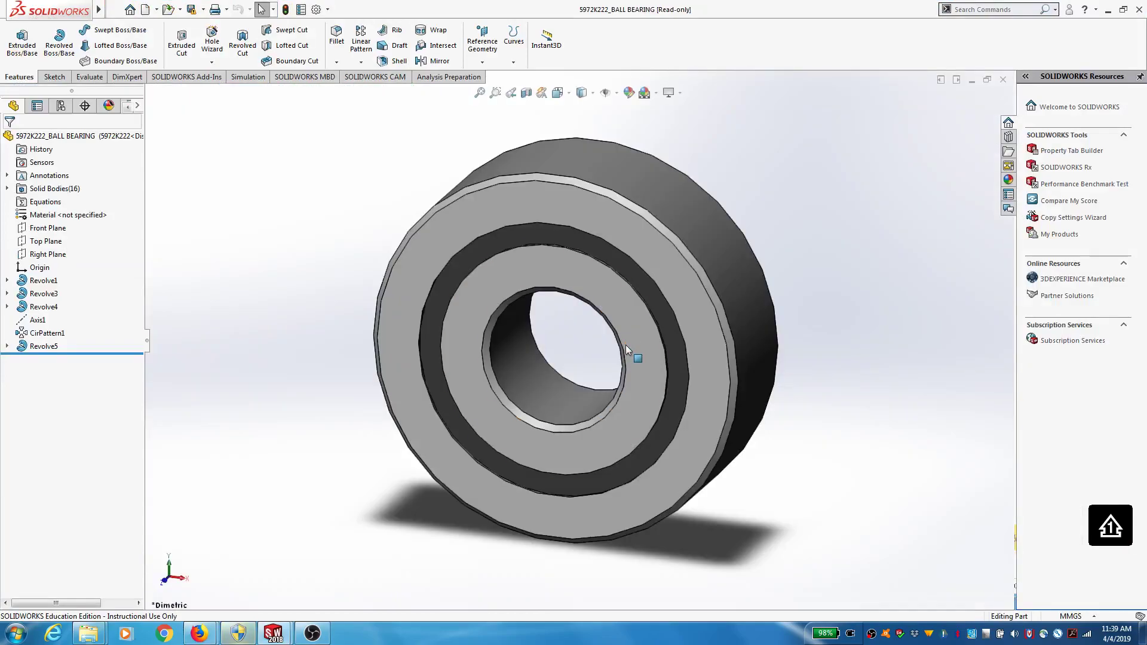
Inspect the ball bearing model, minimize its document window and maximize the Spinner part's window.
scroll(626, 352, "up", 5)
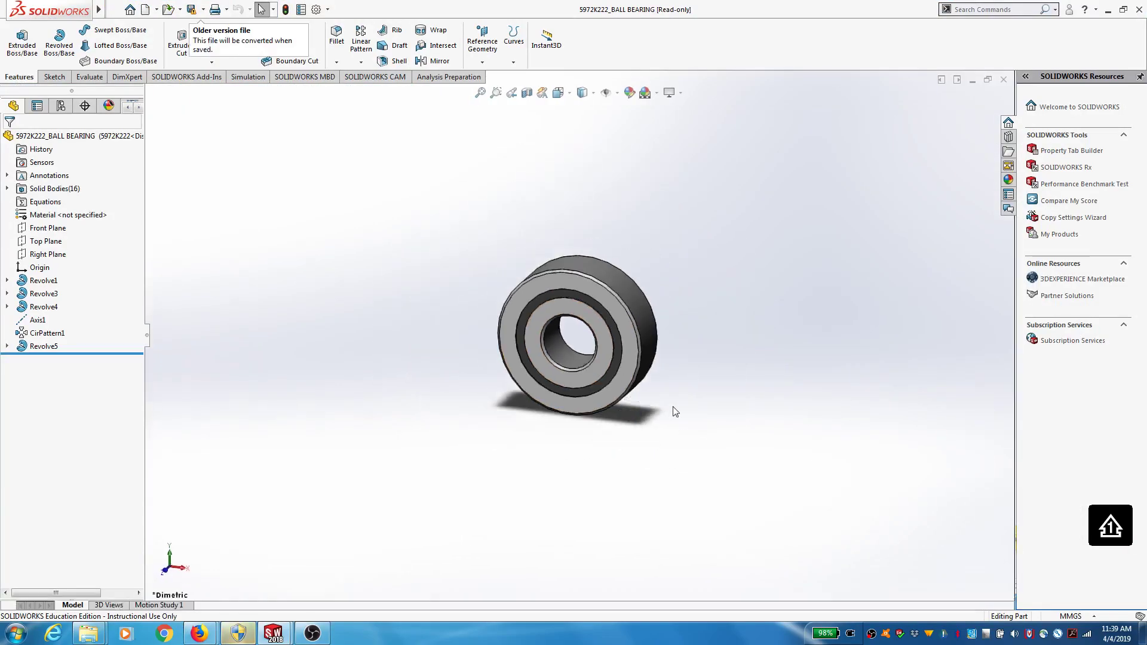
middle_click_drag(672, 403, 647, 403)
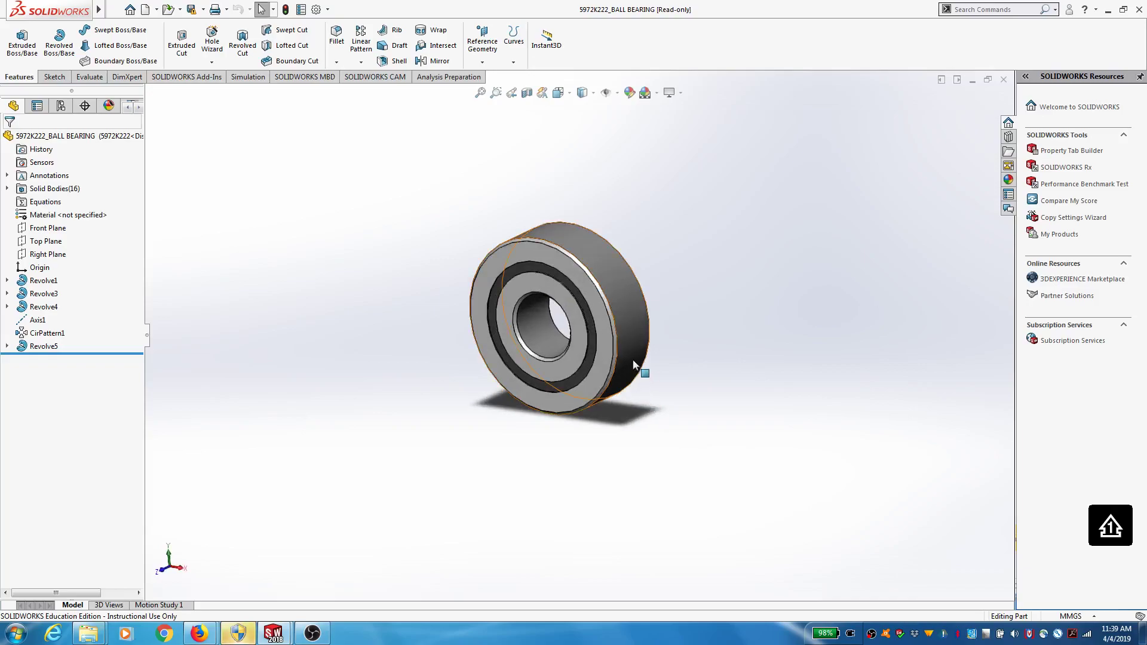
scroll(634, 364, "up", 3)
scroll(645, 308, "down", 2)
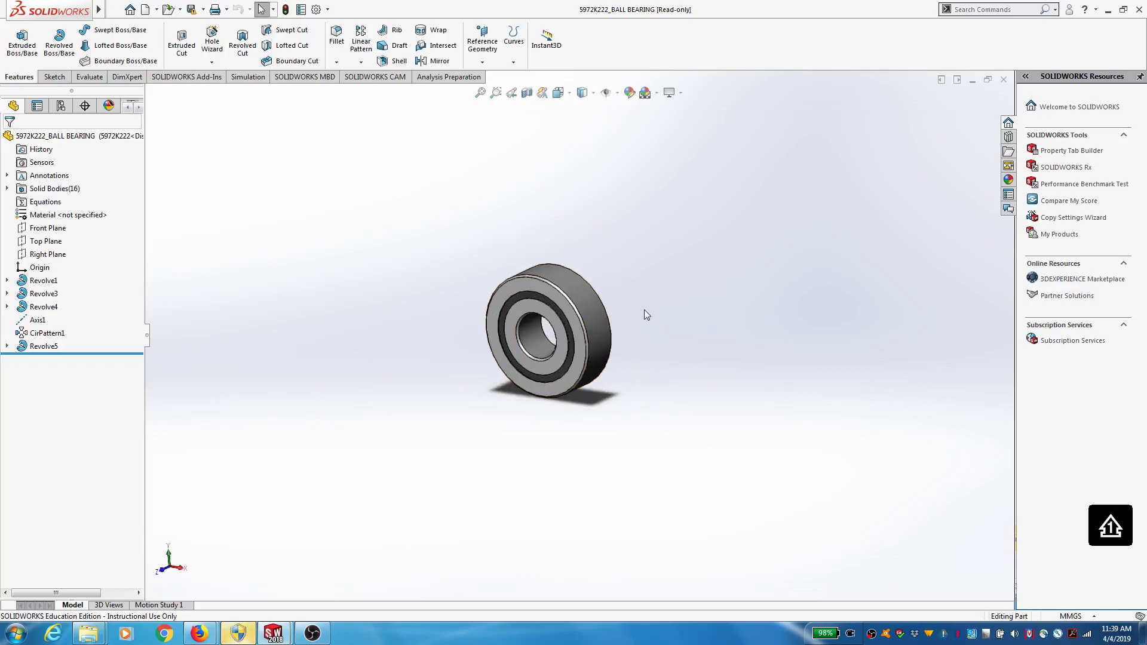
left_click(971, 80)
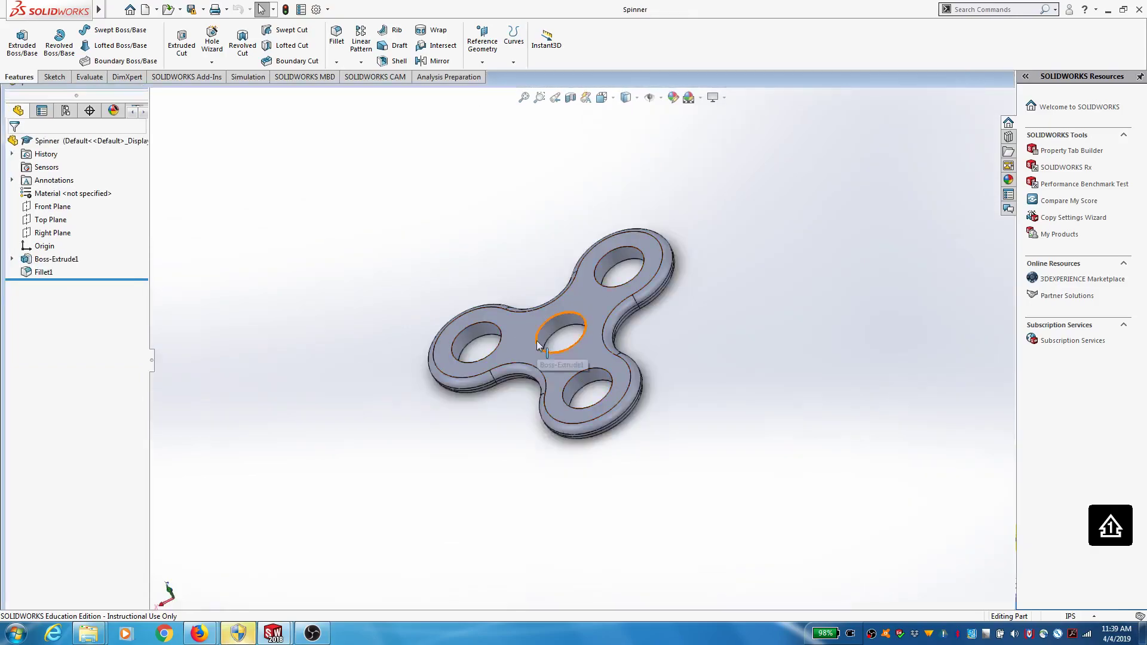
double_click(828, 76)
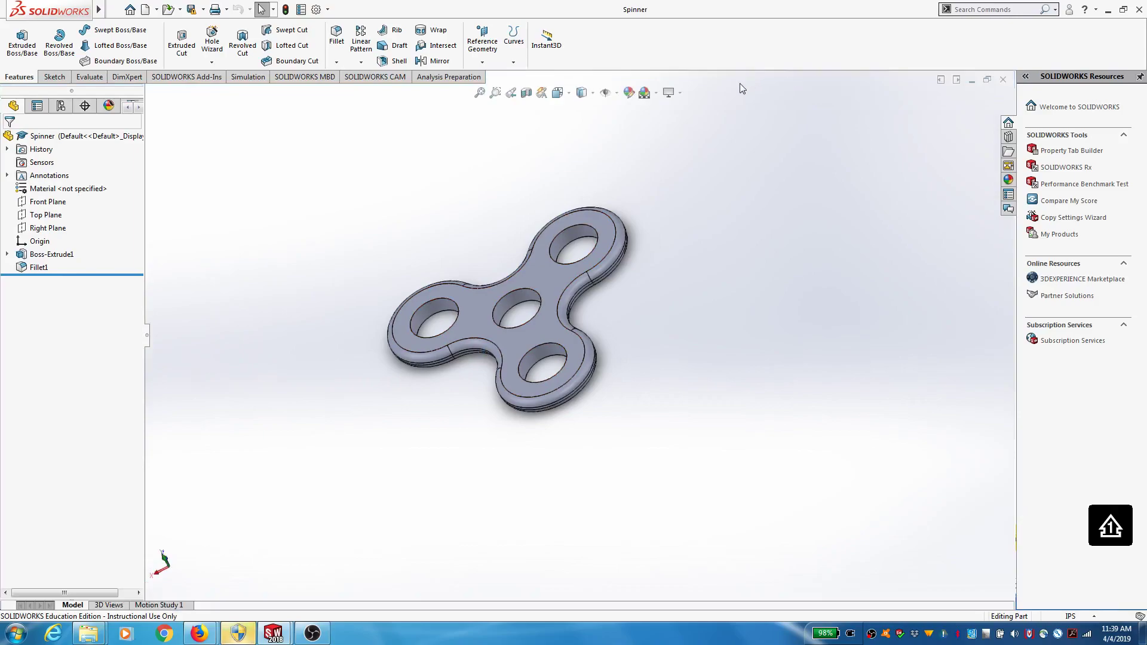
Make a new assembly from the Spinner part and place the Spinner as its first component.
left_click(157, 9)
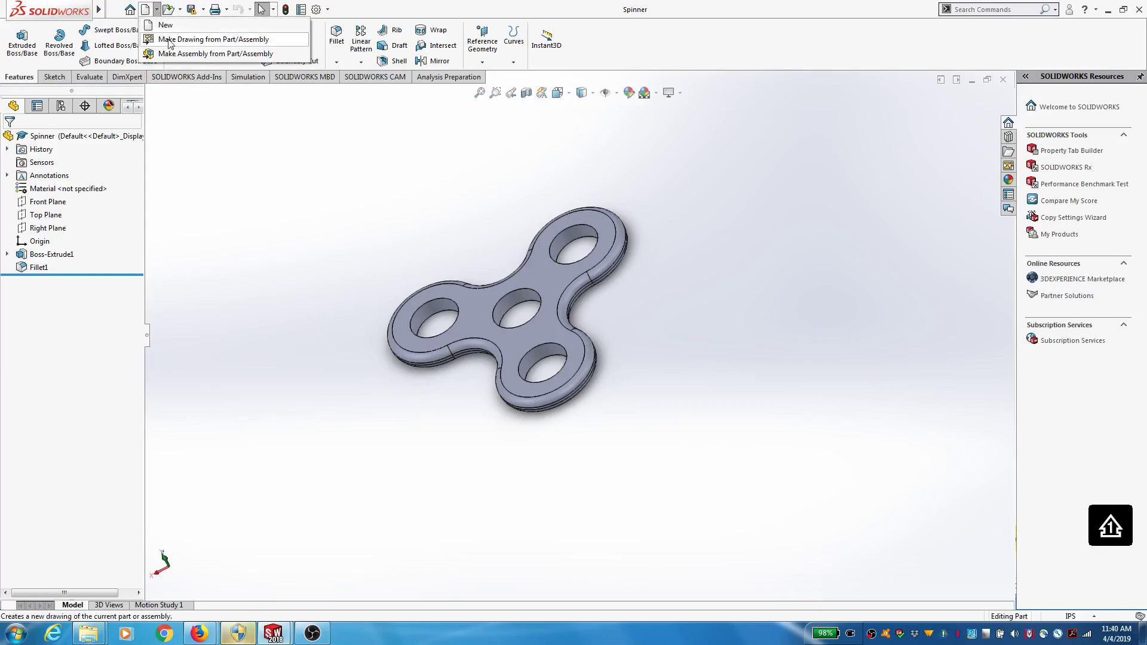
left_click(177, 54)
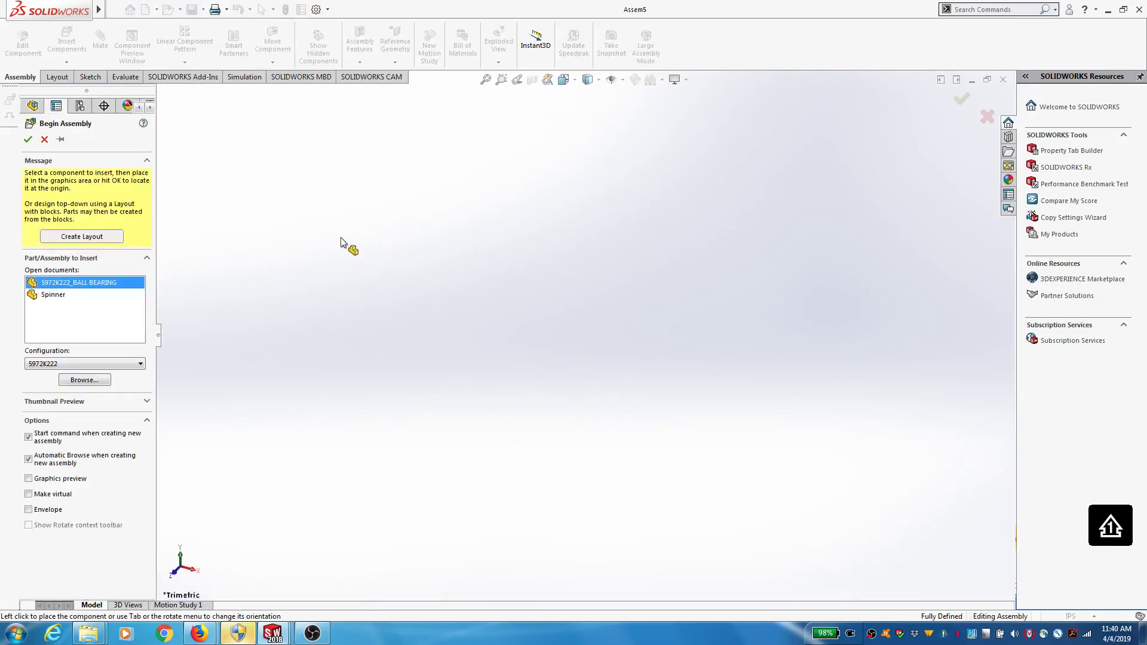
left_click(54, 295)
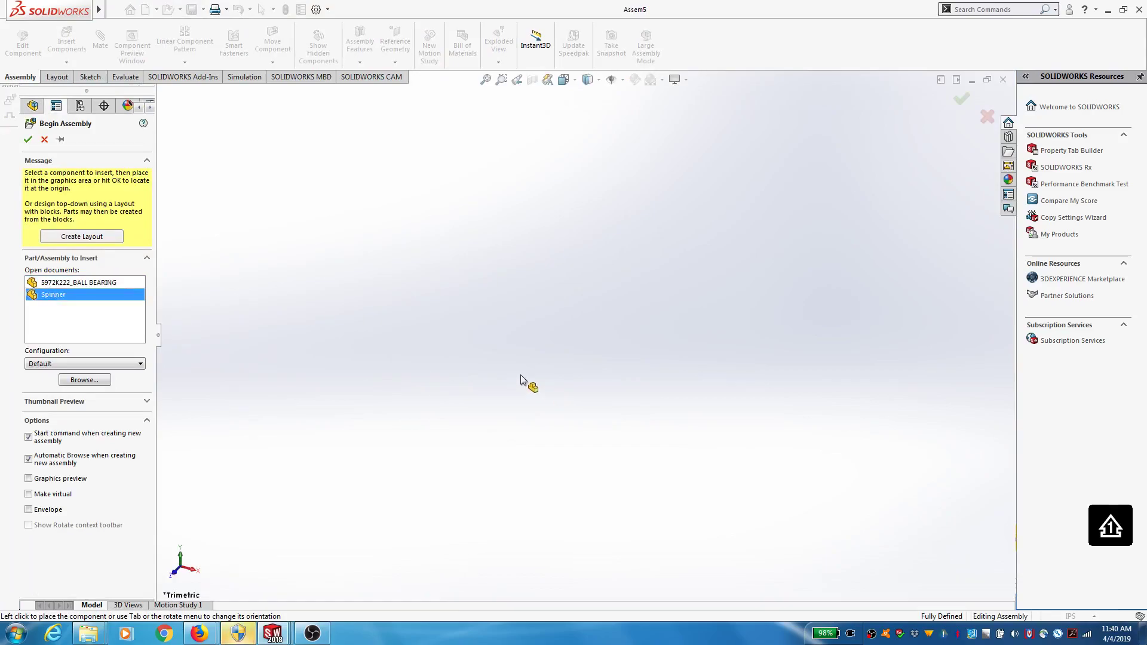
left_click(546, 365)
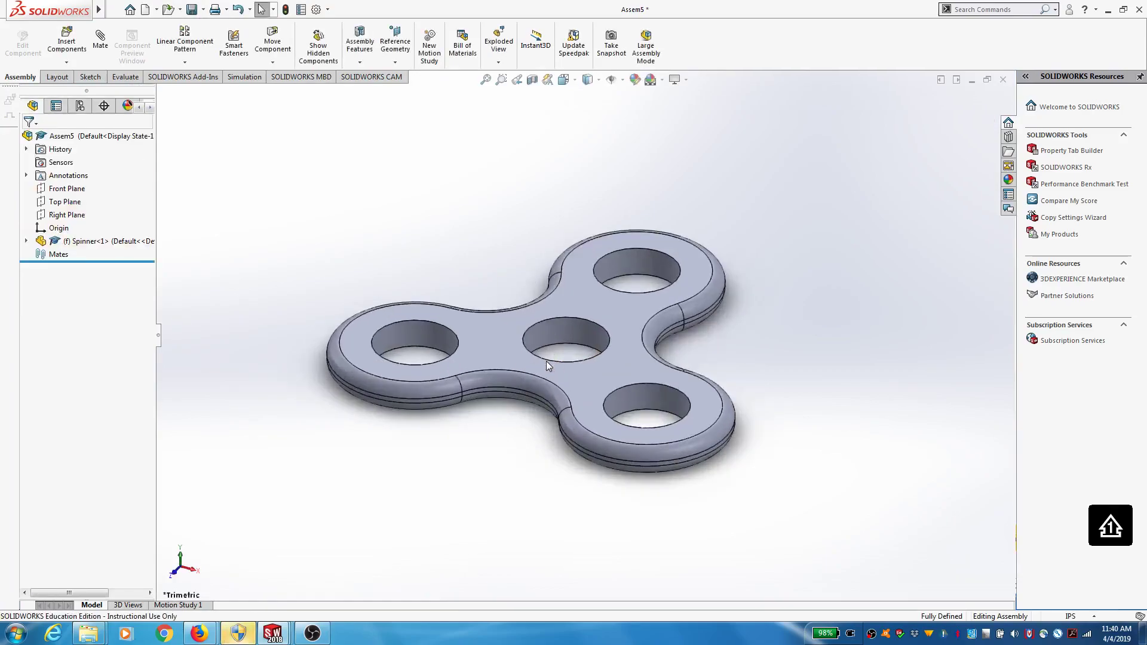
Insert the 5972K222_BALL BEARING component, rotate it in 90° increments until it lies flat, and place it beside the Spinner.
left_click(67, 62)
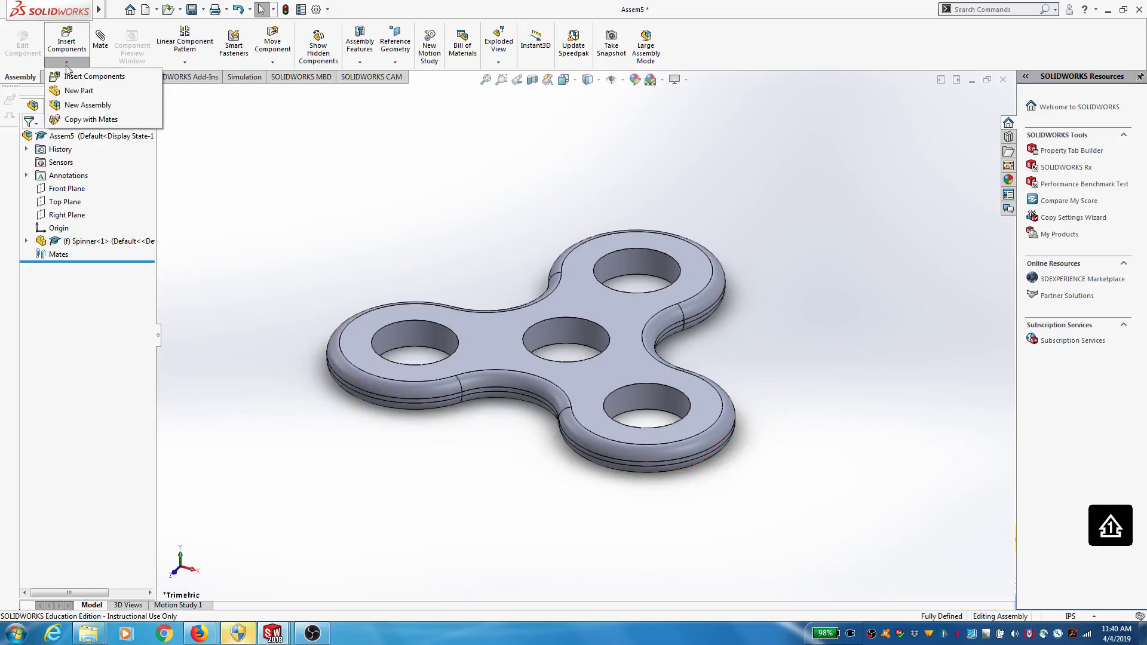
left_click(71, 77)
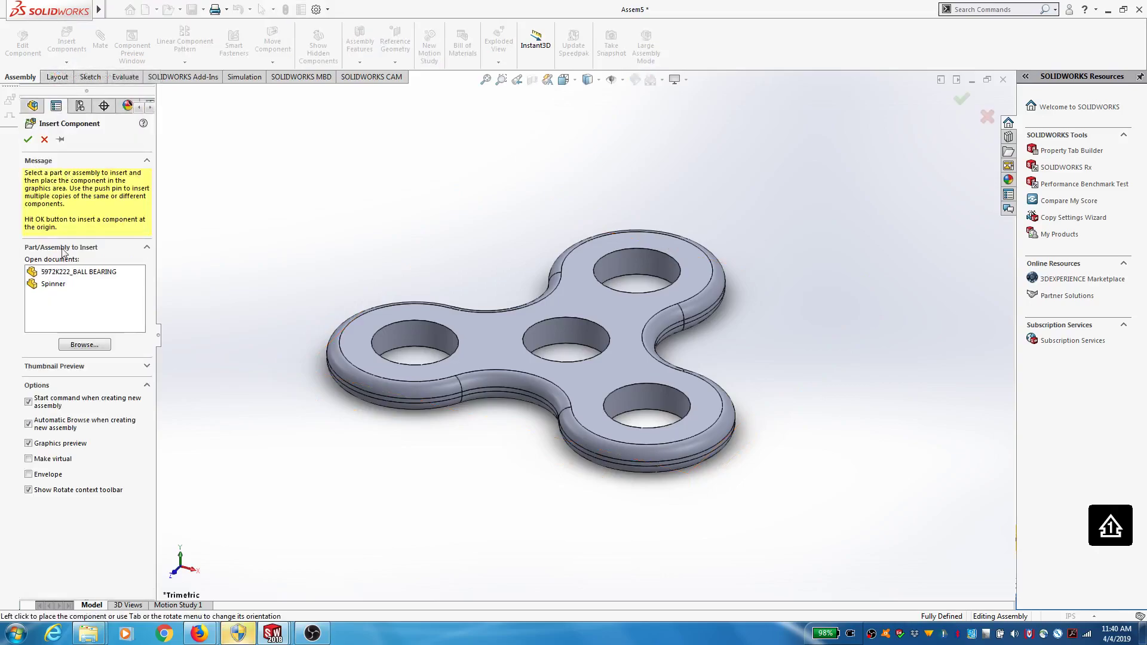
left_click(65, 272)
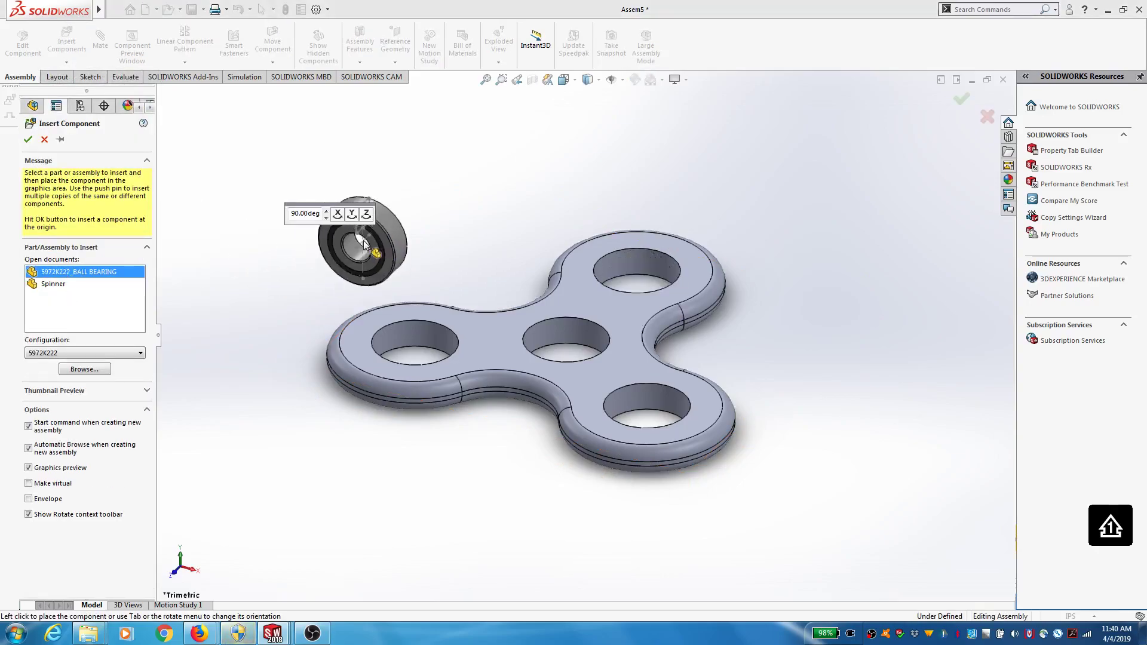
left_click(352, 214)
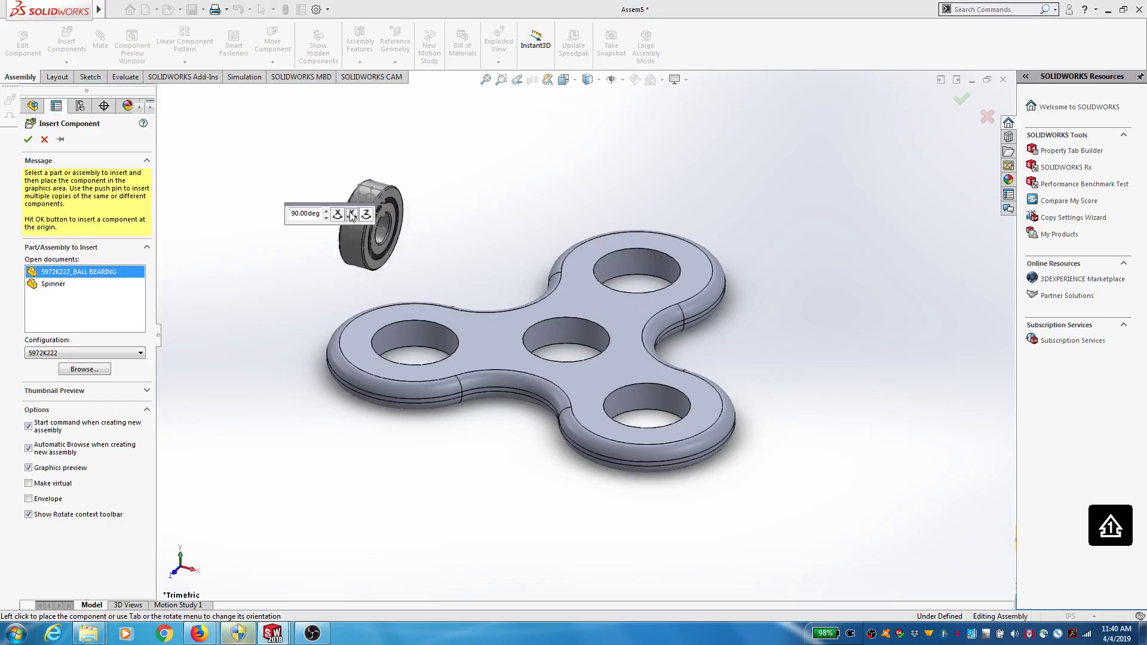
left_click(352, 214)
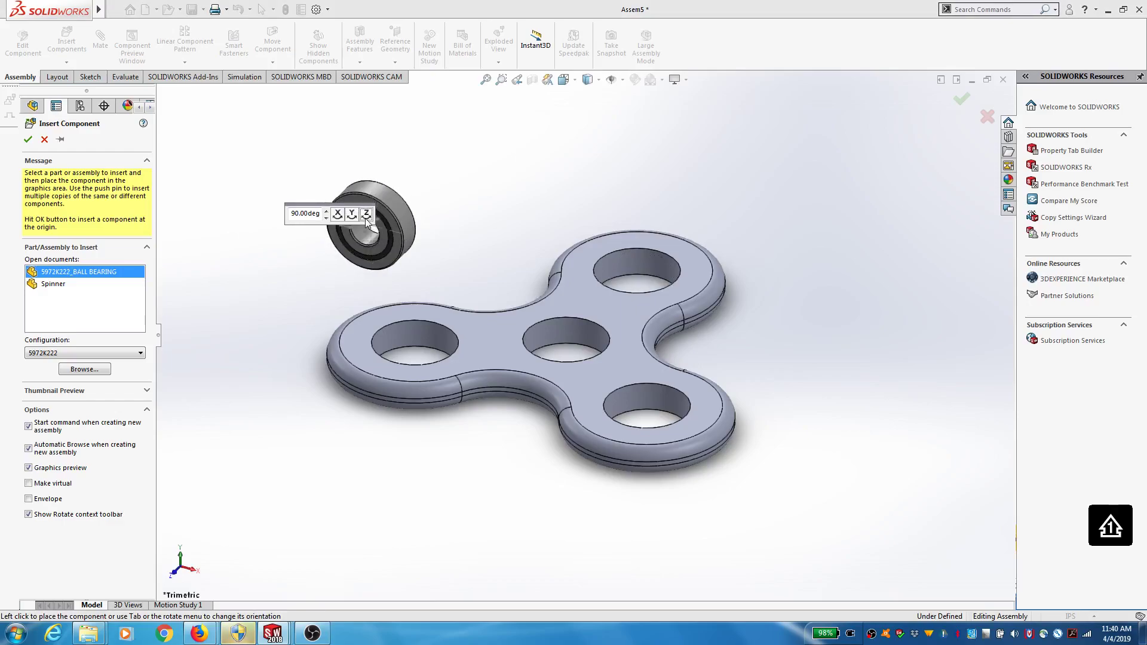
left_click(365, 218)
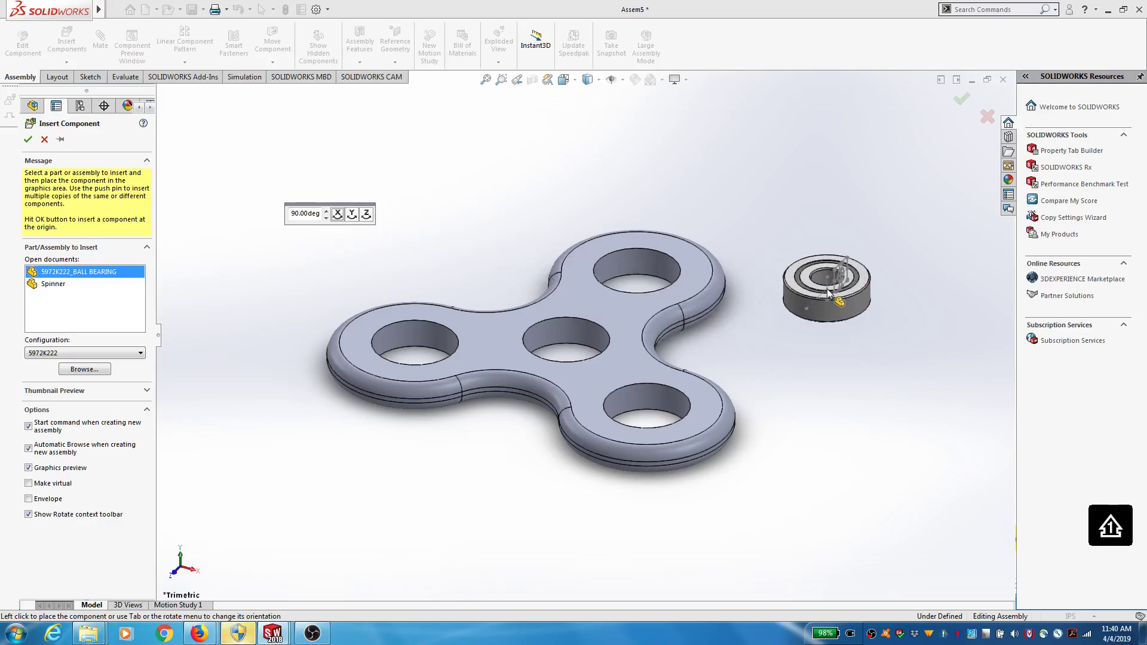
left_click(829, 293)
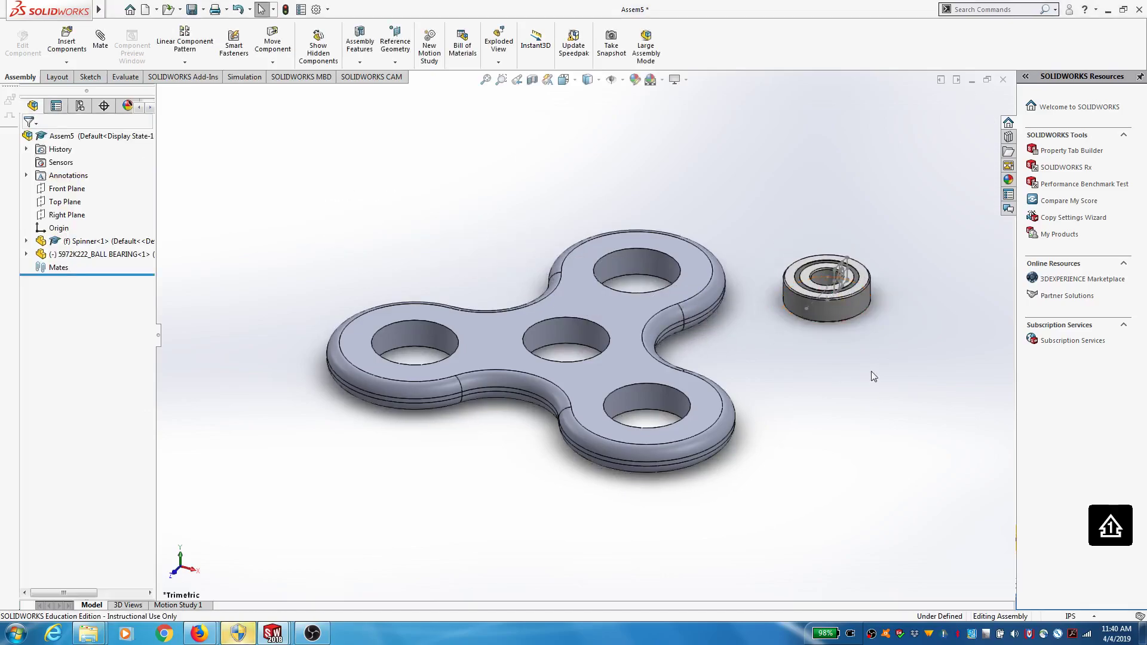
Add a concentric mate with locked rotation between the bearing's outer cylindrical face and the Spinner's center hole.
scroll(843, 338, "down", 1)
scroll(831, 322, "down", 1)
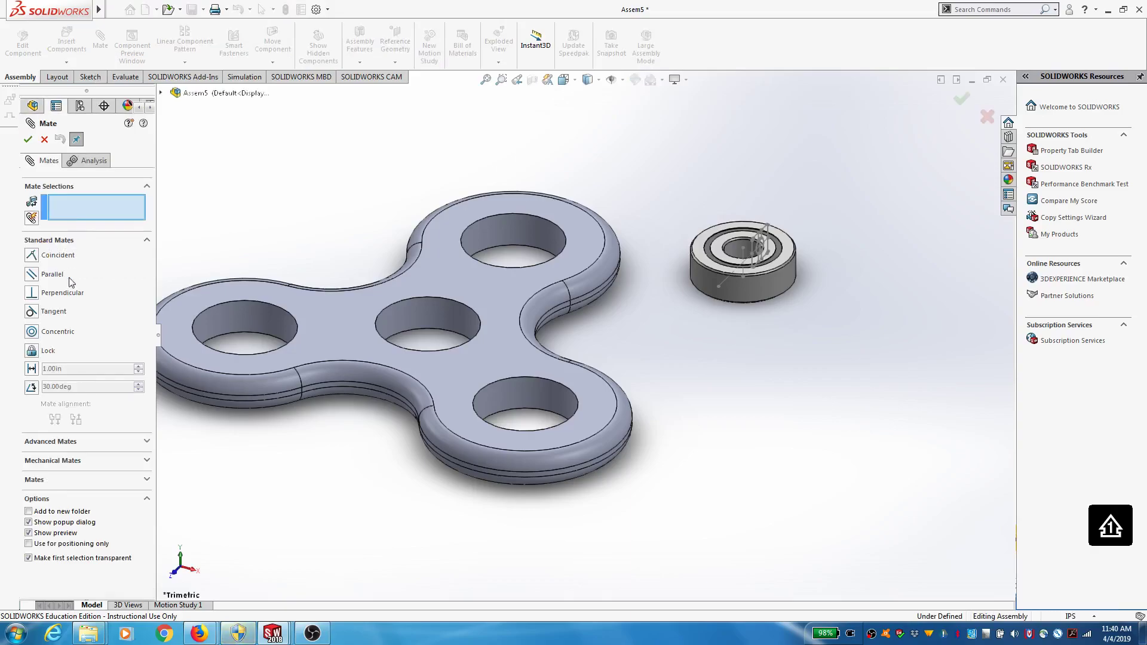
left_click(735, 292)
left_click(447, 316)
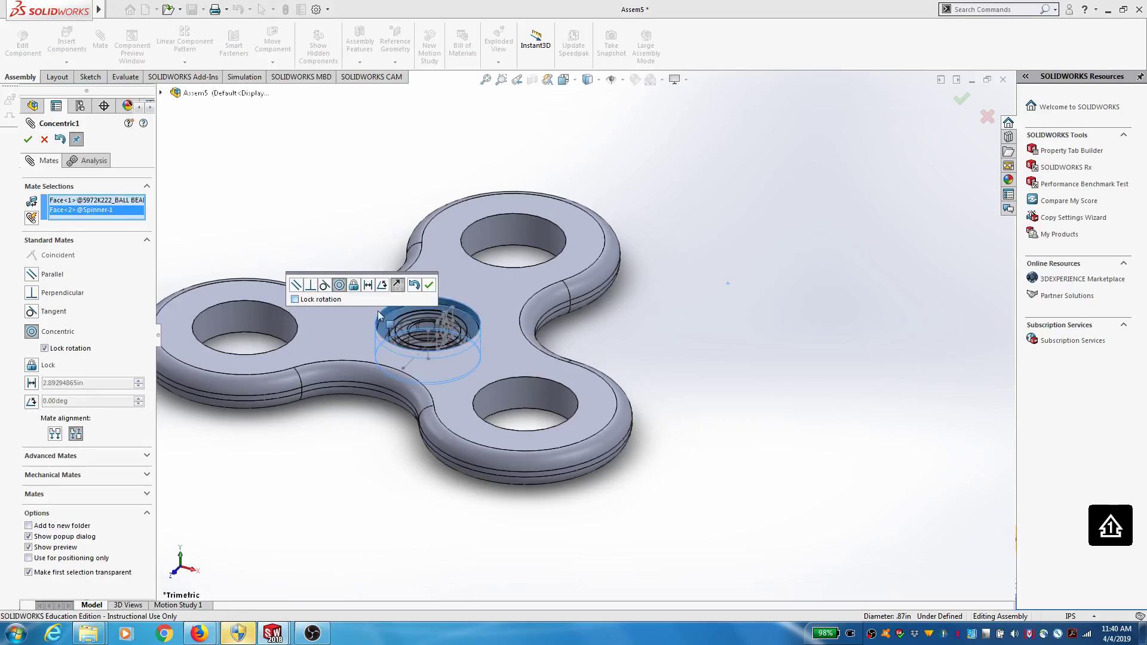
left_click(429, 285)
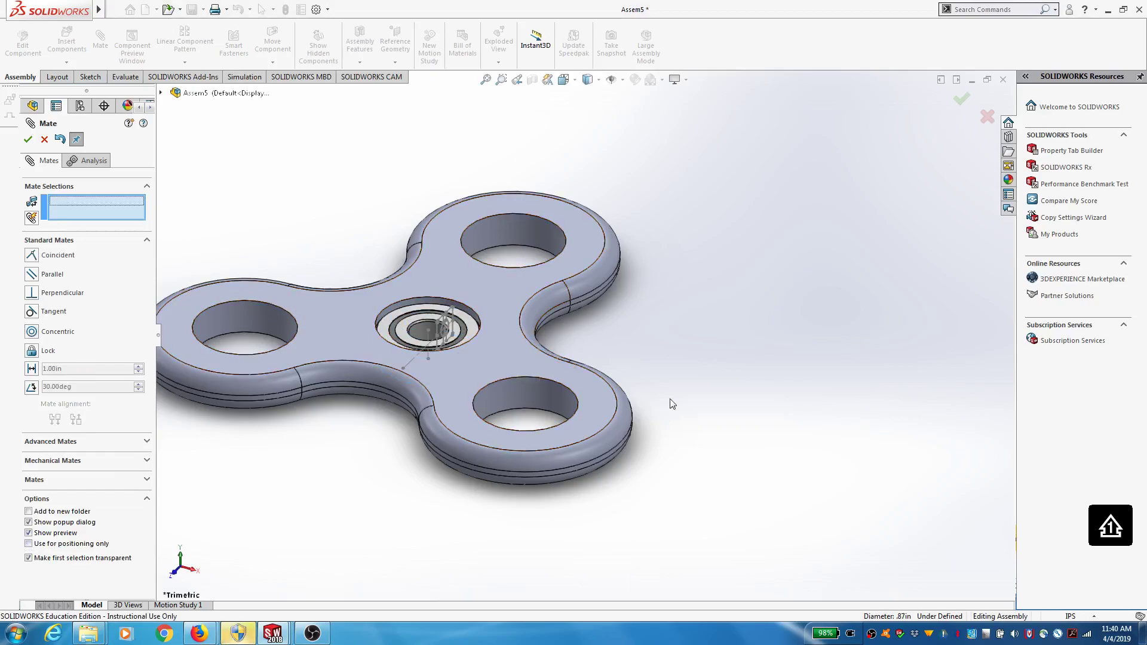
Add a coincident mate between the Spinner's top face and the bearing's top face and finish mating.
middle_click_drag(677, 399, 673, 438)
scroll(415, 251, "down", 4)
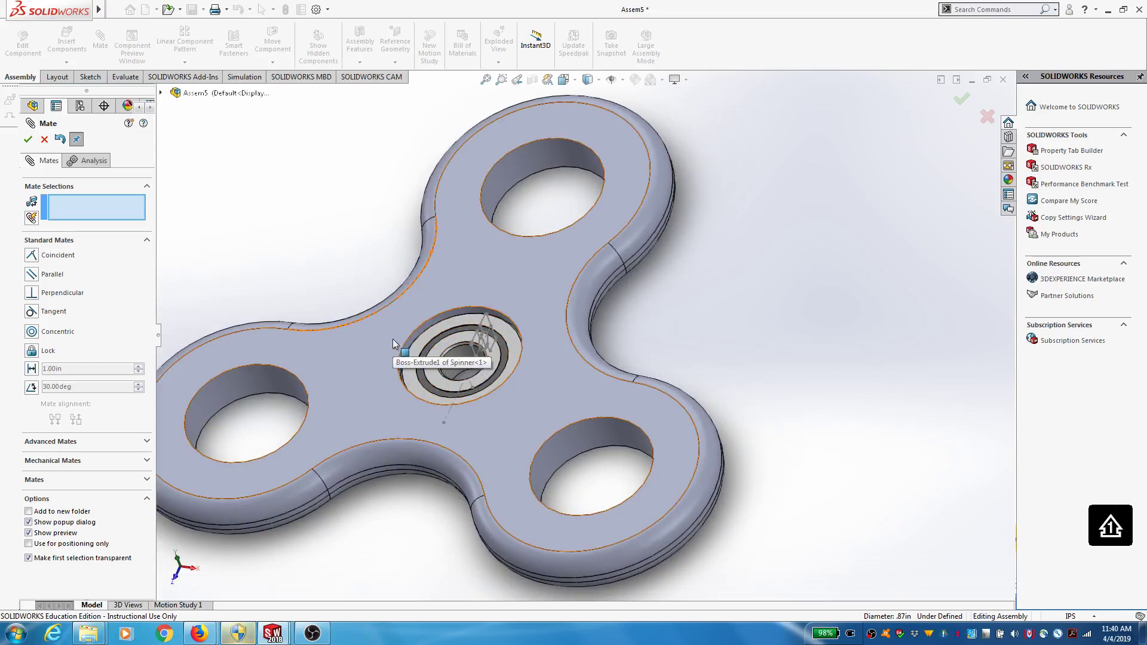
left_click(33, 255)
left_click(427, 445)
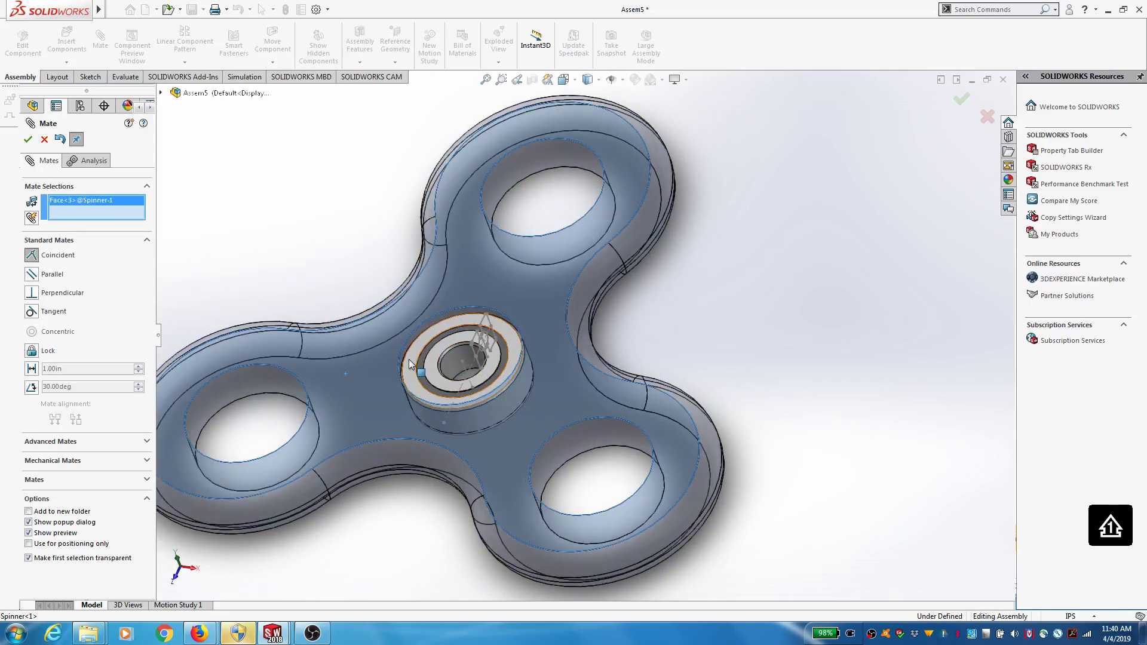
left_click(410, 364)
left_click(394, 379)
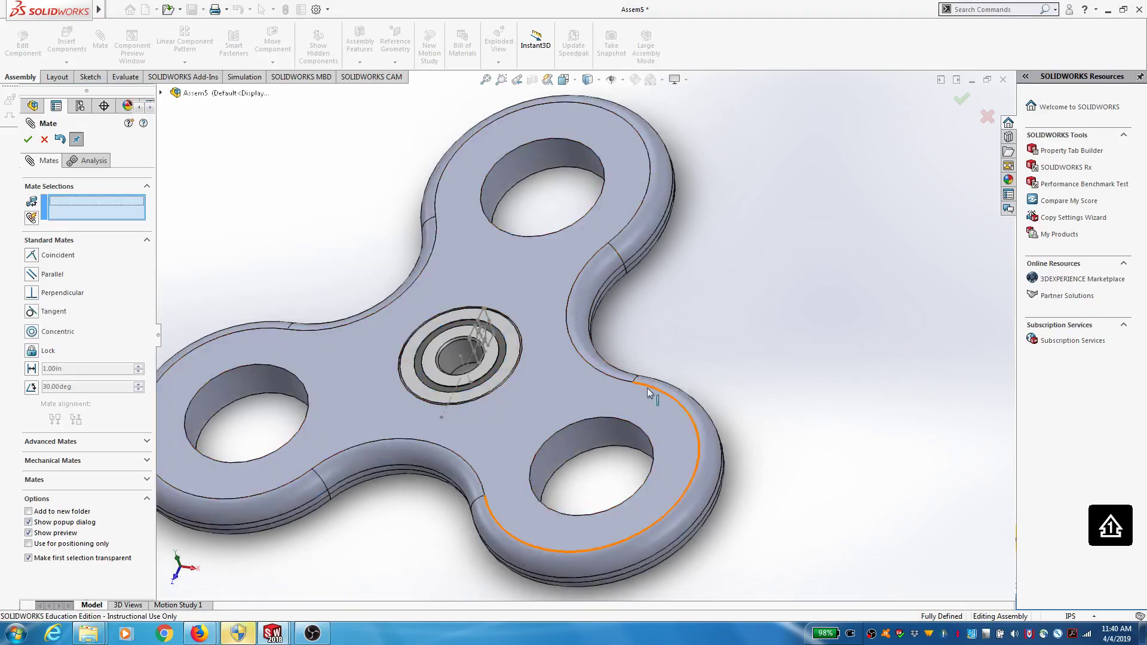
middle_click_drag(654, 397, 621, 354)
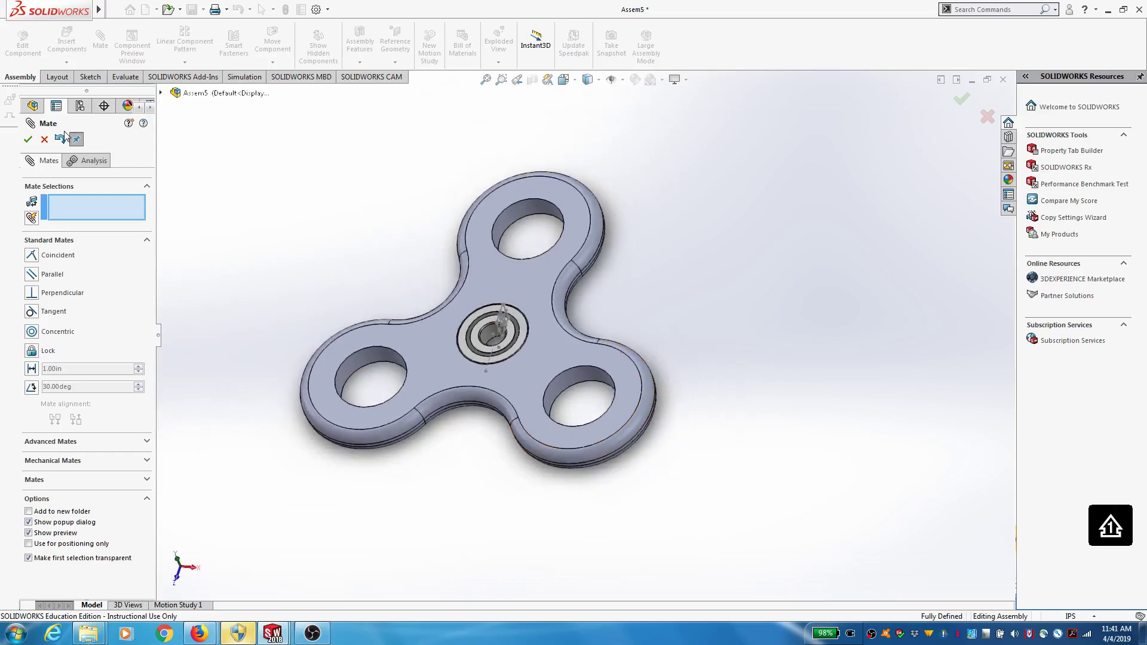
left_click(27, 141)
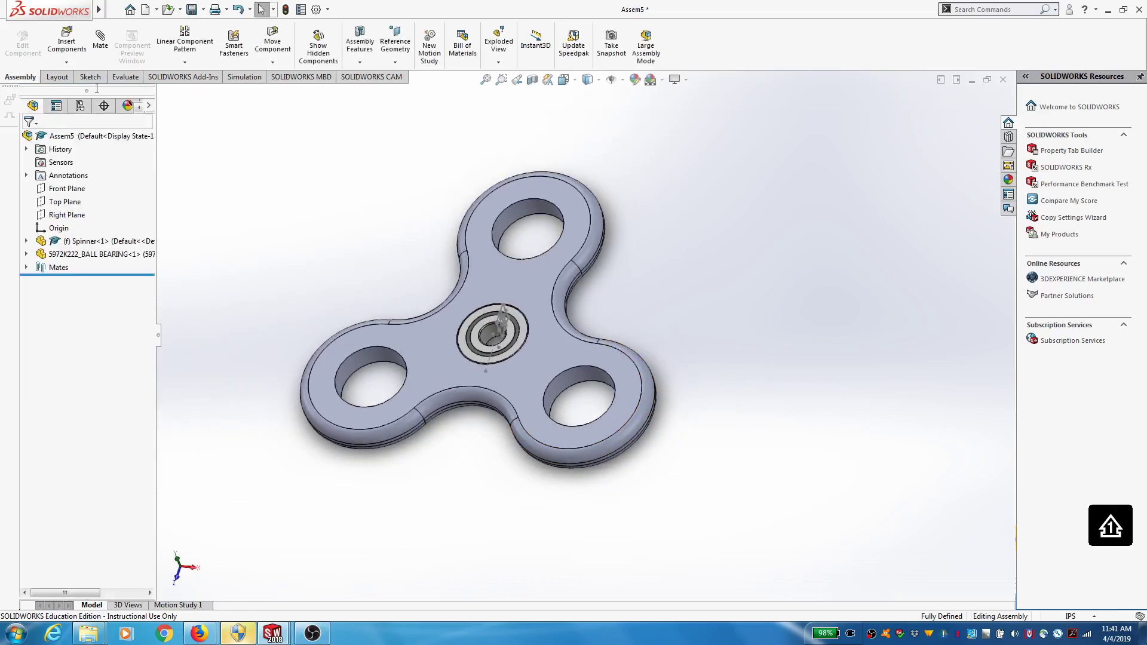
Make a drawing from the assembly, saving the assembly as Assem5 and the bearing part as 5972K222_BALL BEARING.
left_click(179, 9)
left_click(180, 9)
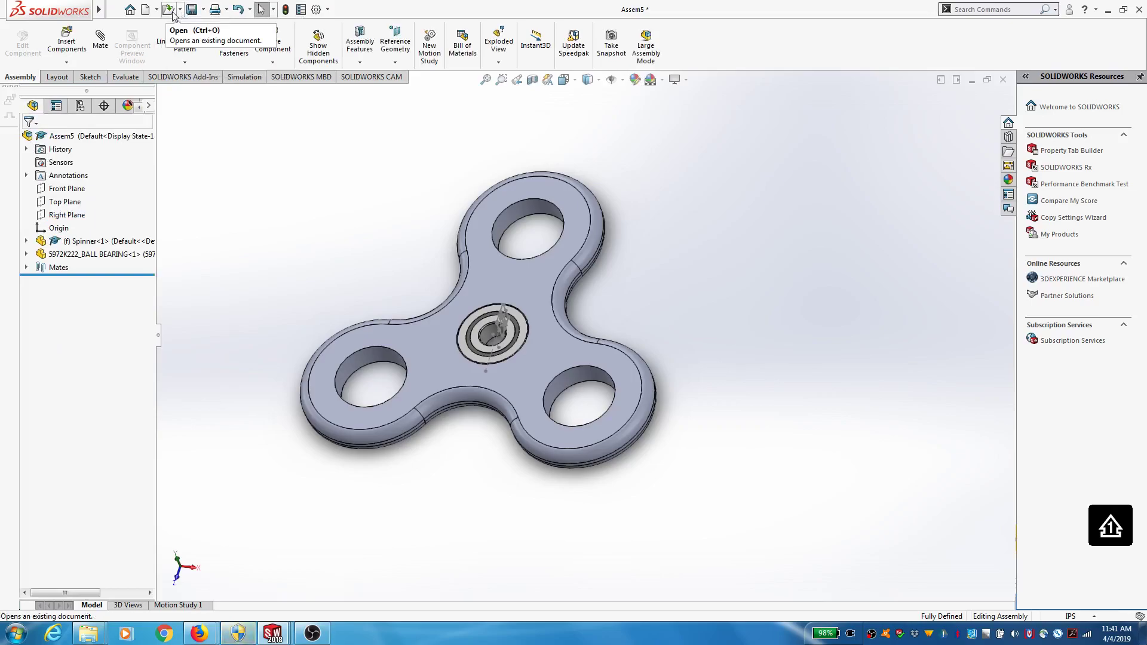
left_click(157, 9)
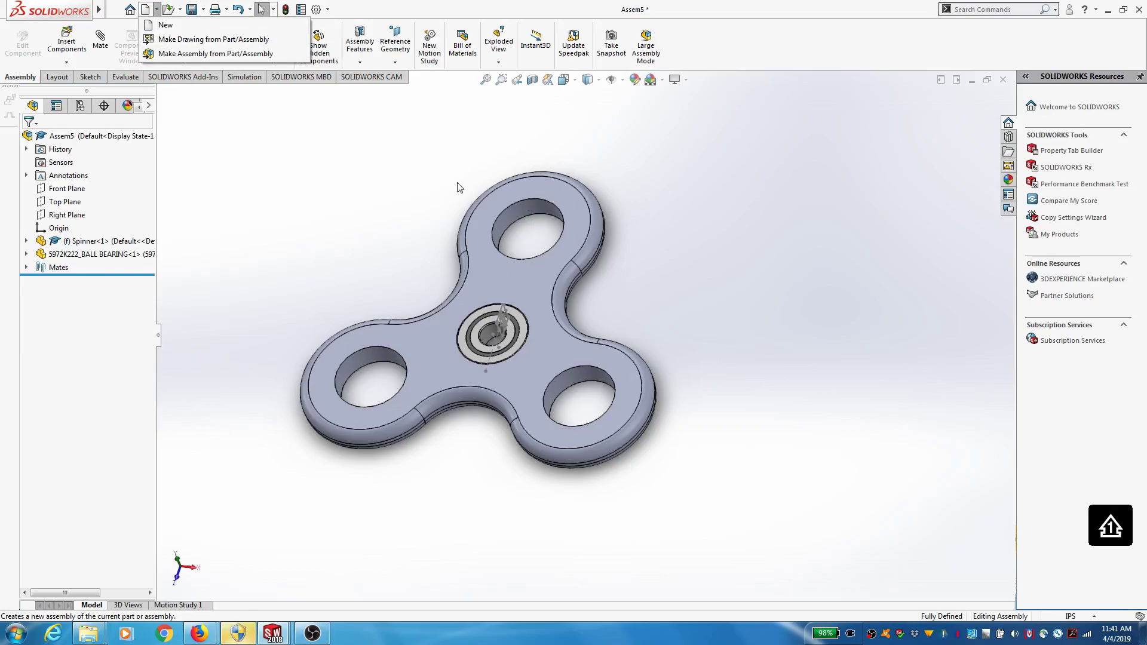
left_click(195, 41)
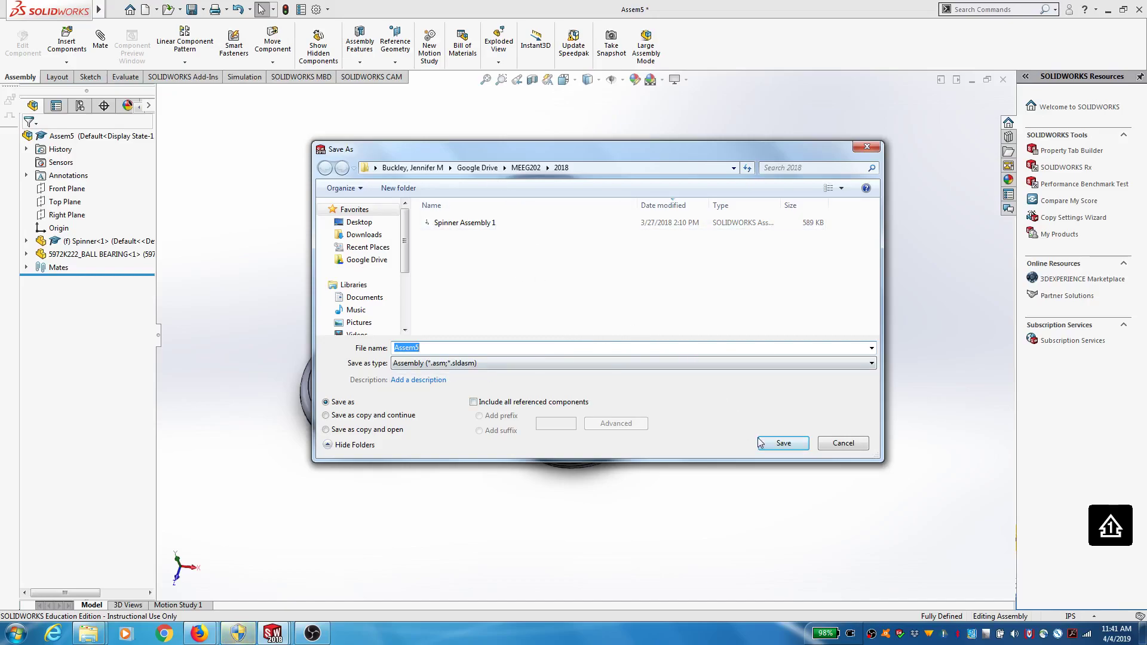
left_click(783, 443)
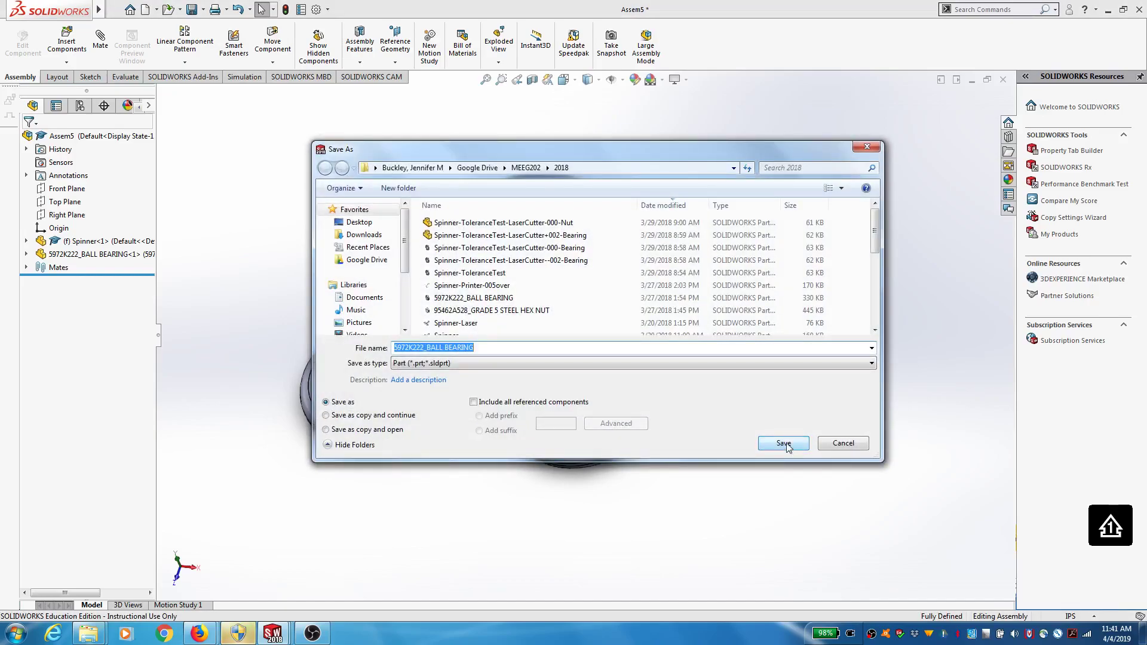
left_click(785, 444)
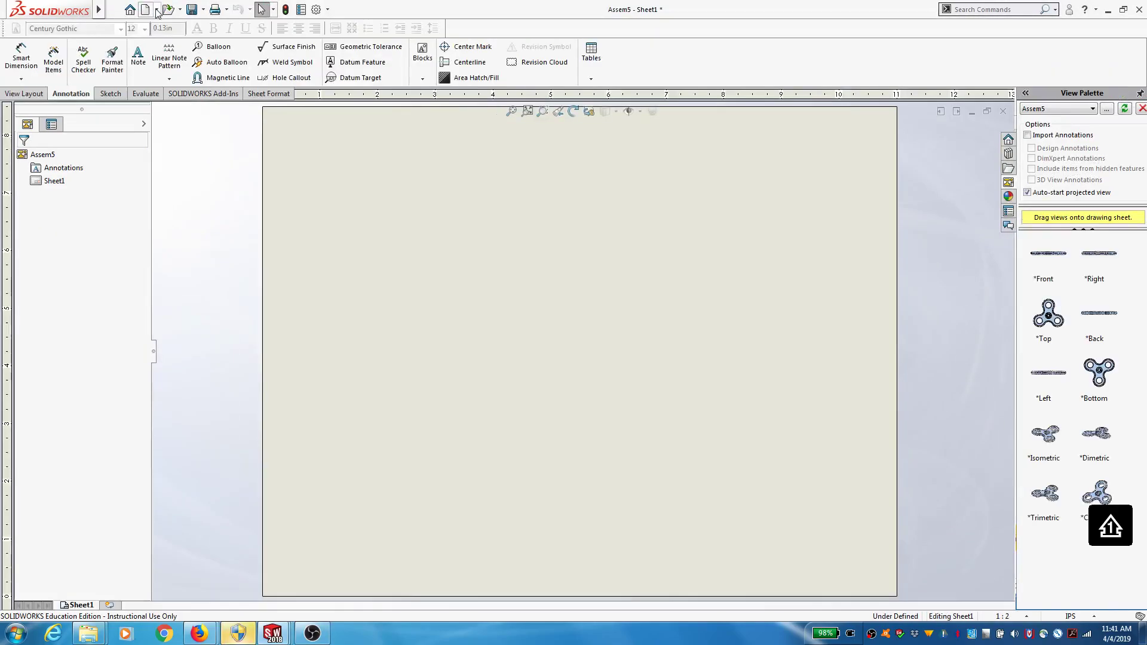
Apply the 2017_22_02_udblock_in.slddrt sheet format from the Desktop to Sheet1.
left_click(60, 186)
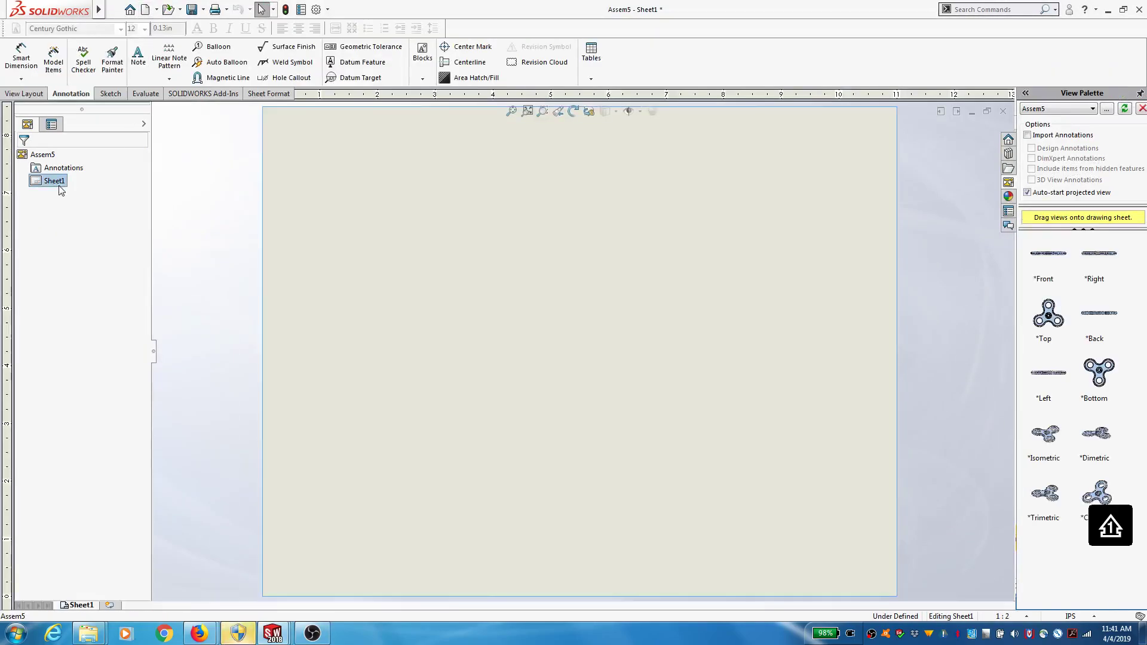
right_click(59, 189)
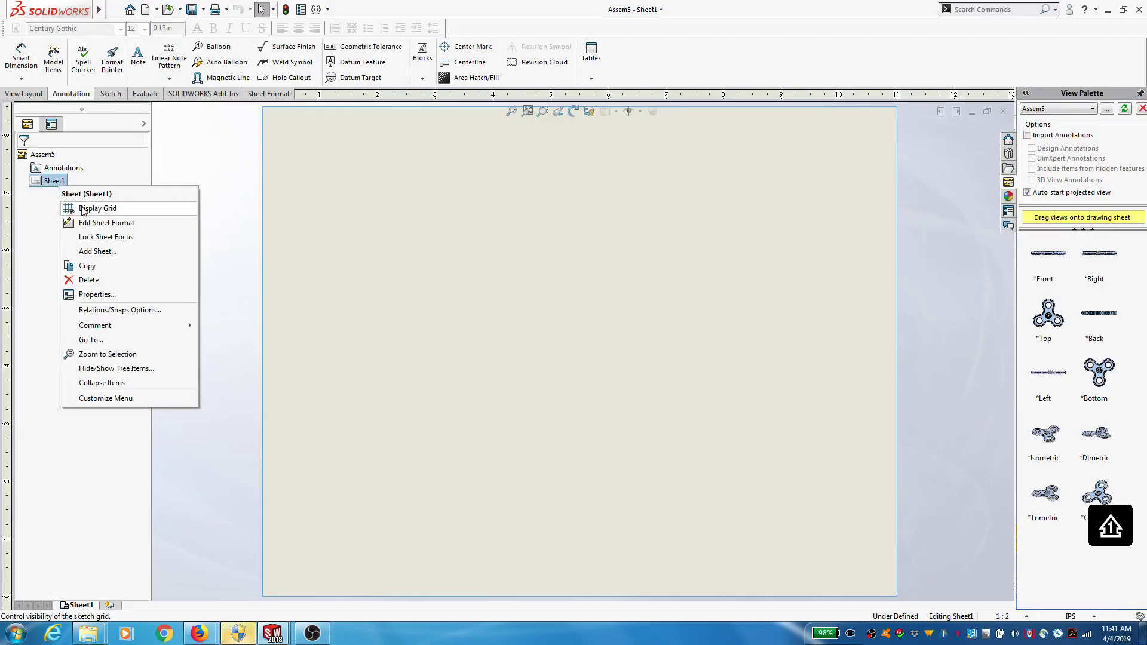
left_click(95, 295)
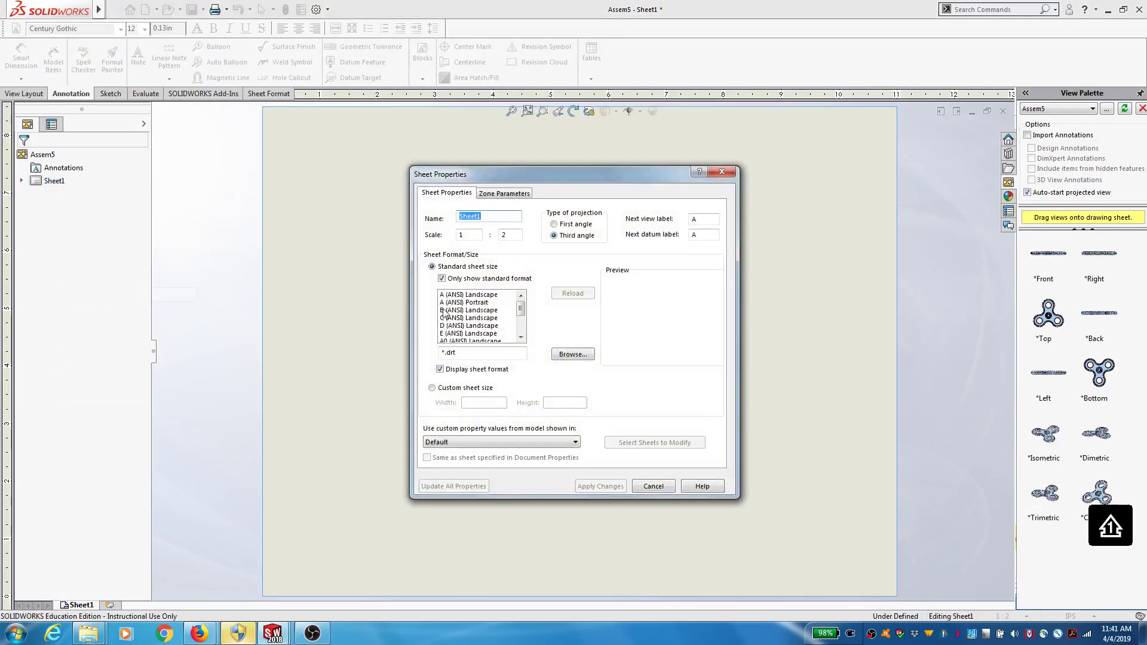
left_click(574, 355)
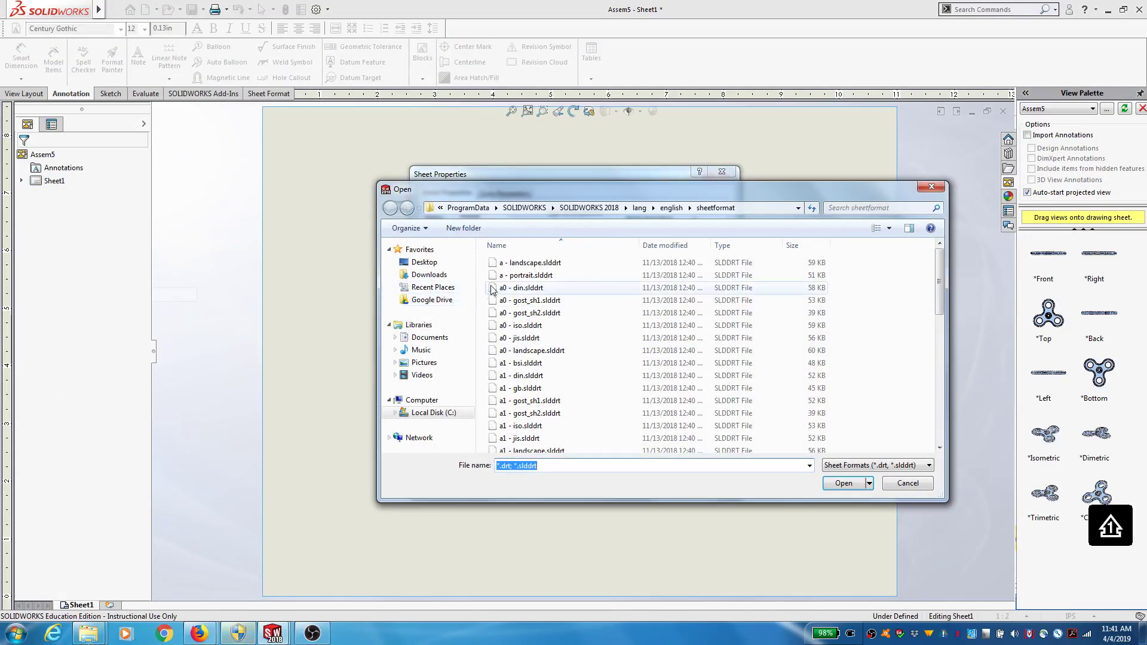
left_click(422, 265)
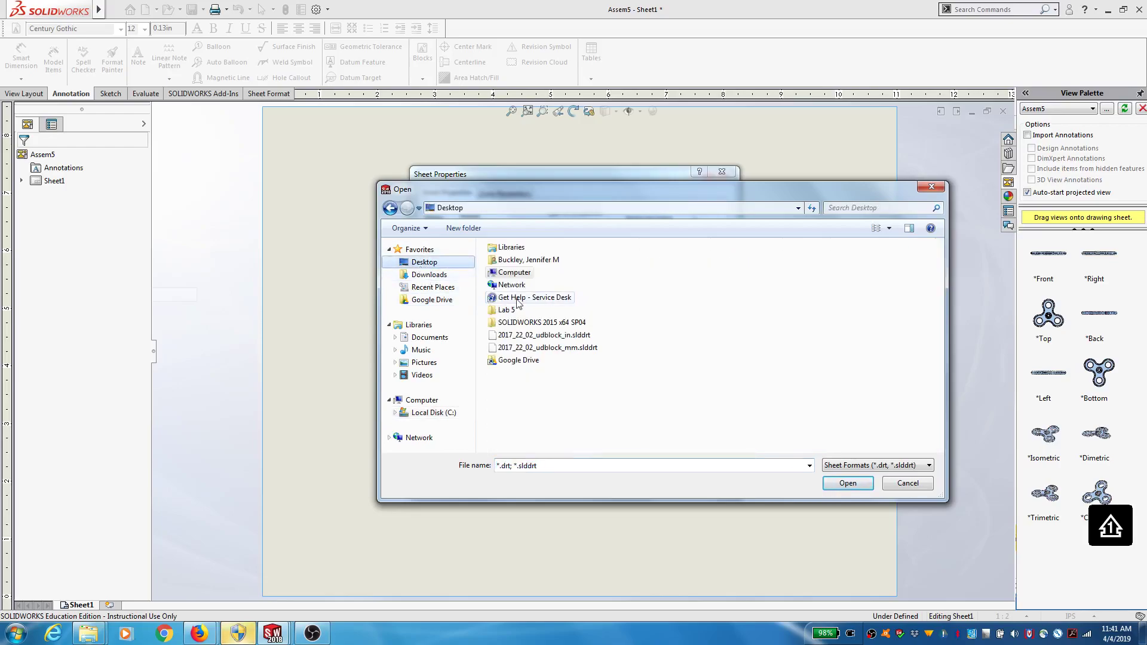
left_click(541, 337)
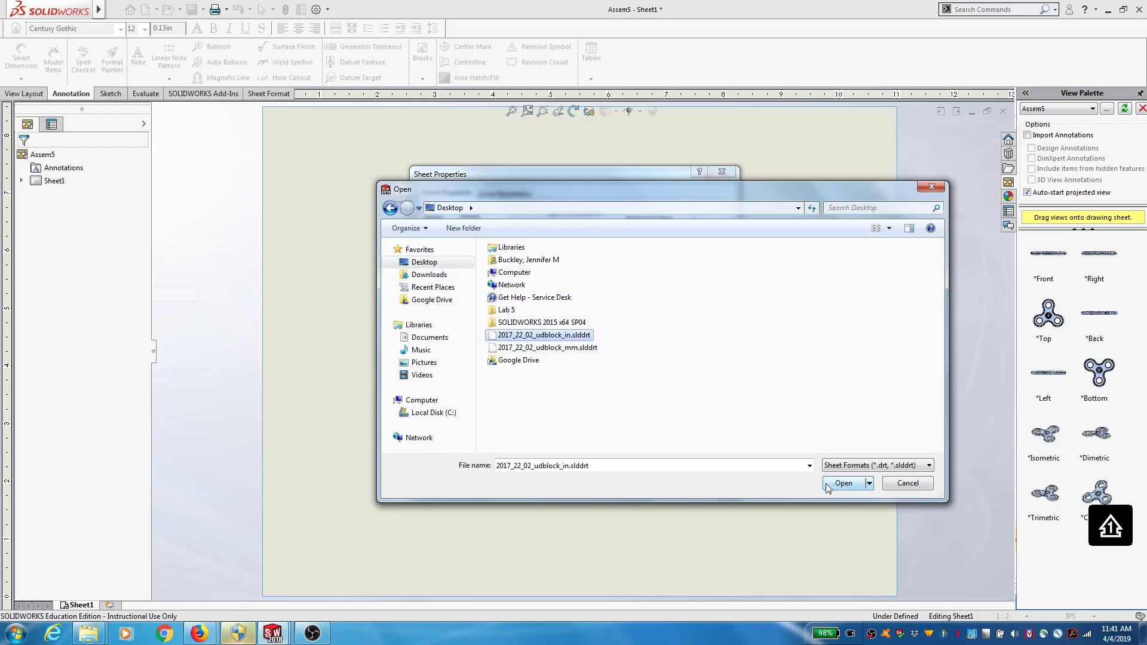
left_click(837, 483)
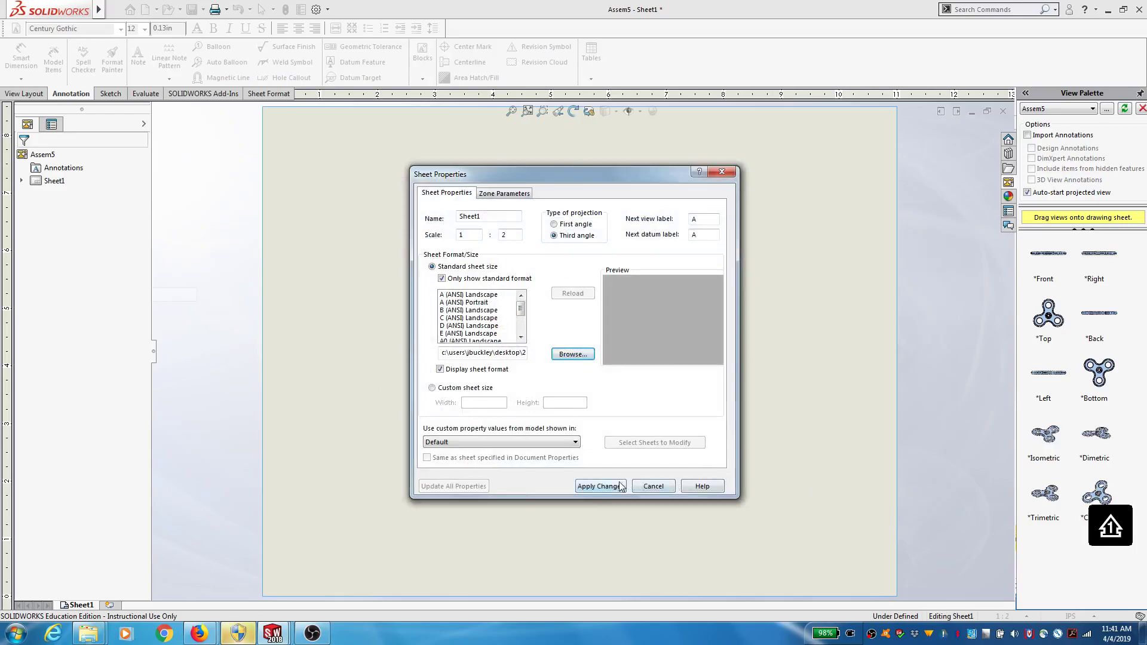
left_click(599, 487)
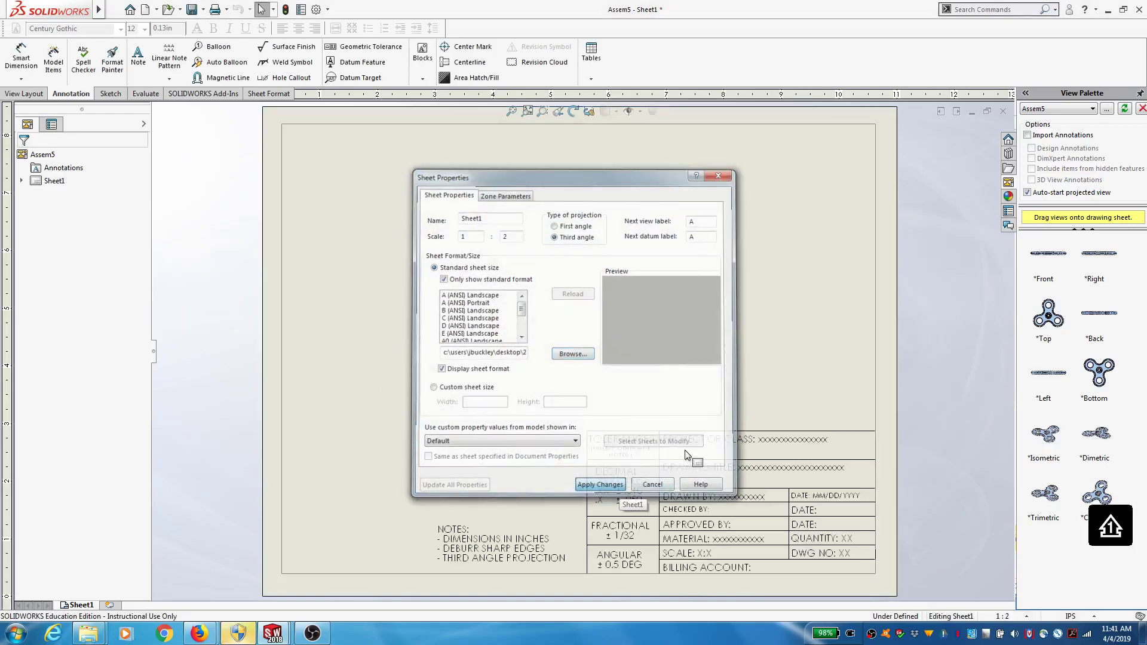
left_click(718, 174)
Place an isometric view of the assembly on the sheet at a custom 1:1 scale, clear of the title block.
mouse_move(1050, 435)
left_mouse_down()
mouse_move(986, 383)
mouse_move(714, 325)
mouse_move(529, 308)
mouse_move(575, 336)
left_mouse_up()
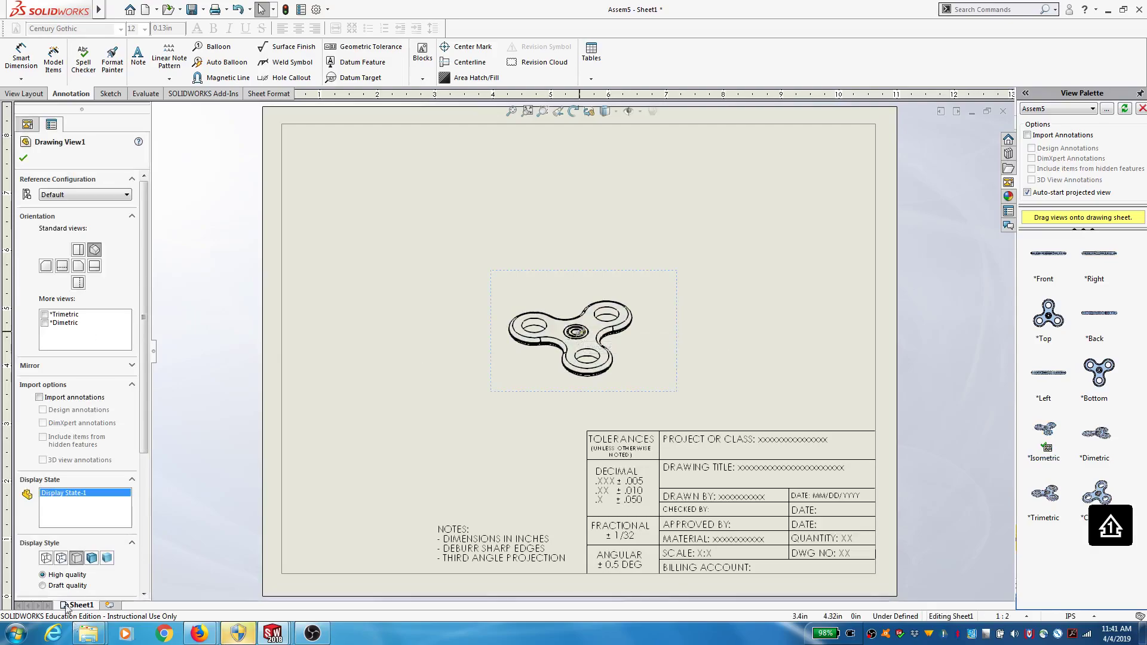
scroll(57, 432, "down", 5)
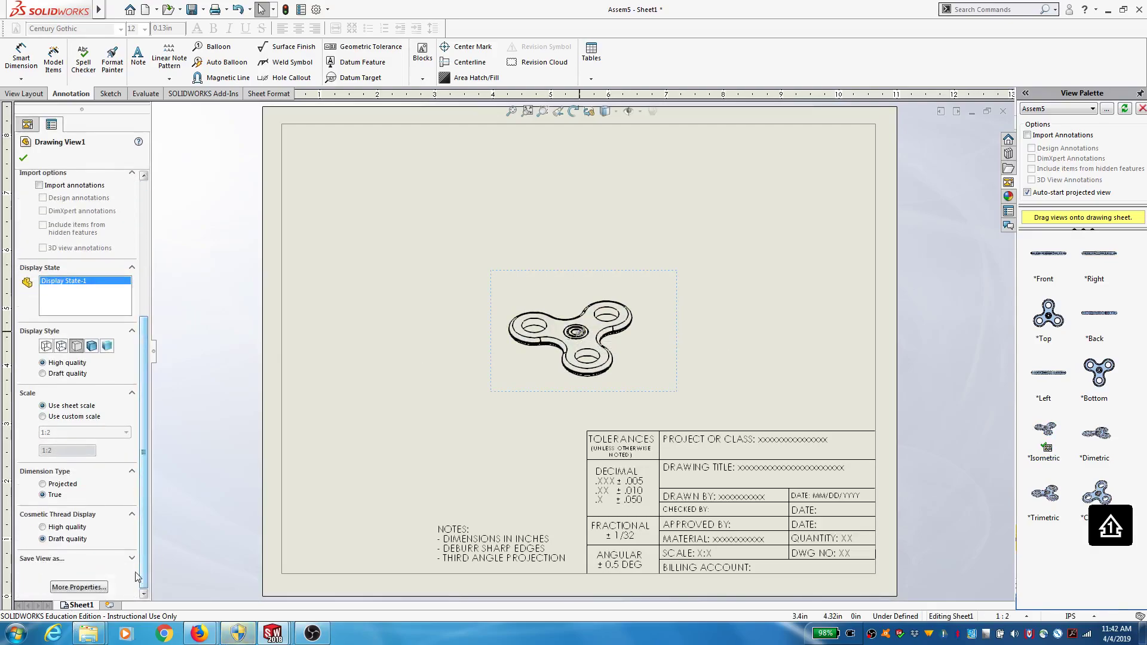
left_click(56, 419)
left_click(60, 434)
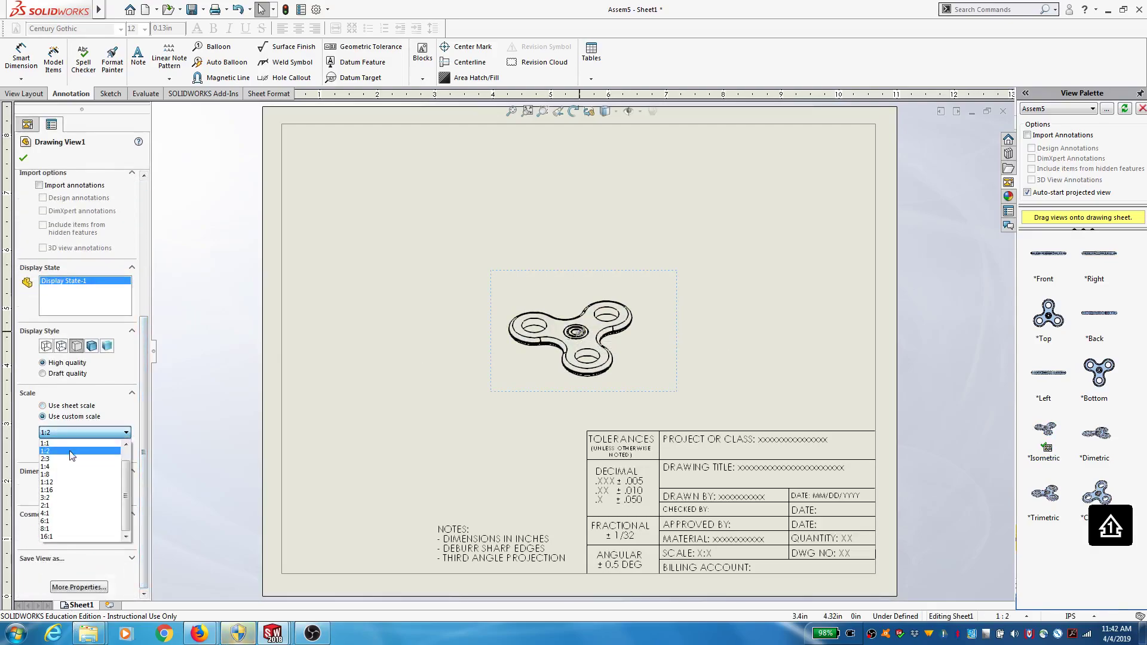
left_click(68, 448)
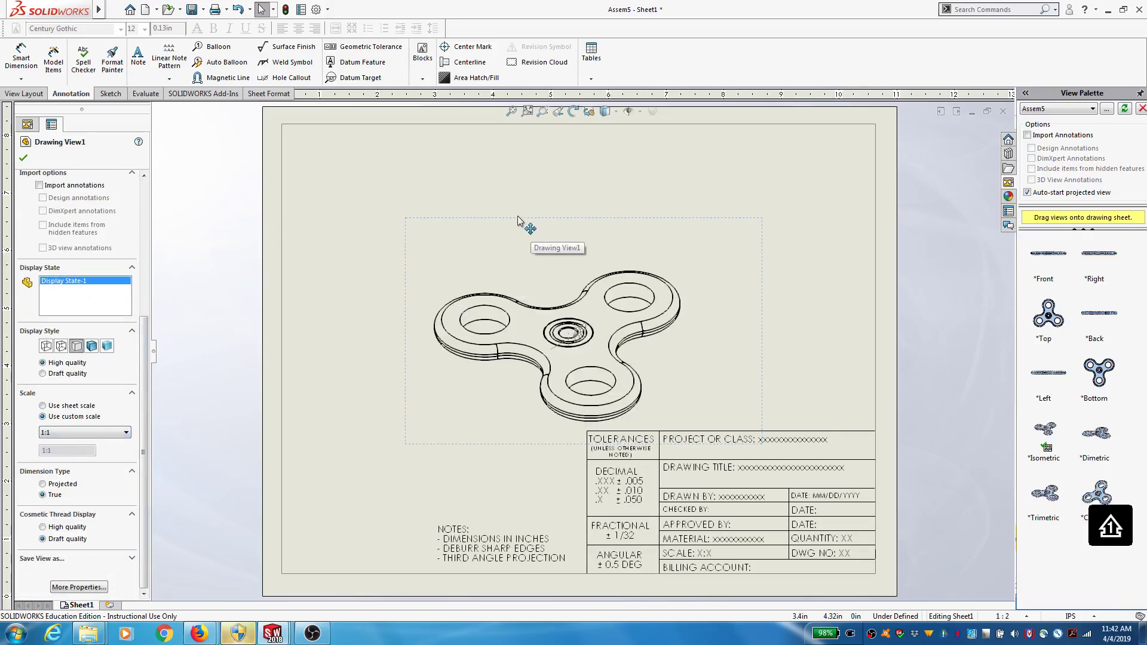
left_click_drag(520, 226, 530, 204)
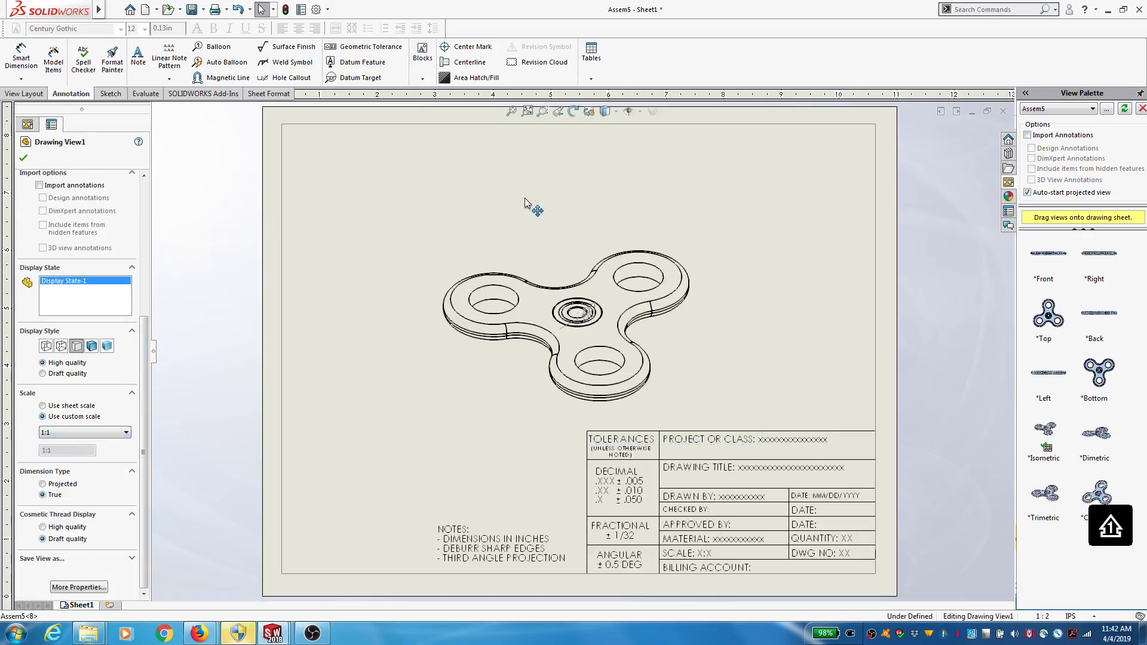
left_click(24, 159)
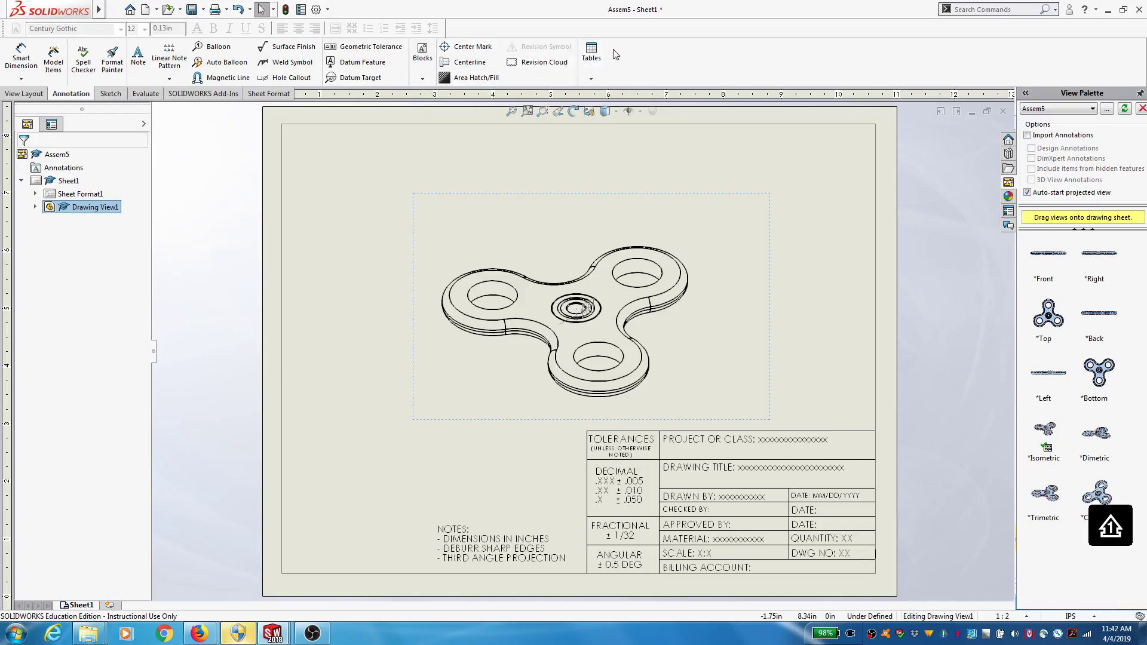
Insert a parts-only bill of materials from the bom-standard template in the upper-right corner of the sheet border.
left_click(592, 54)
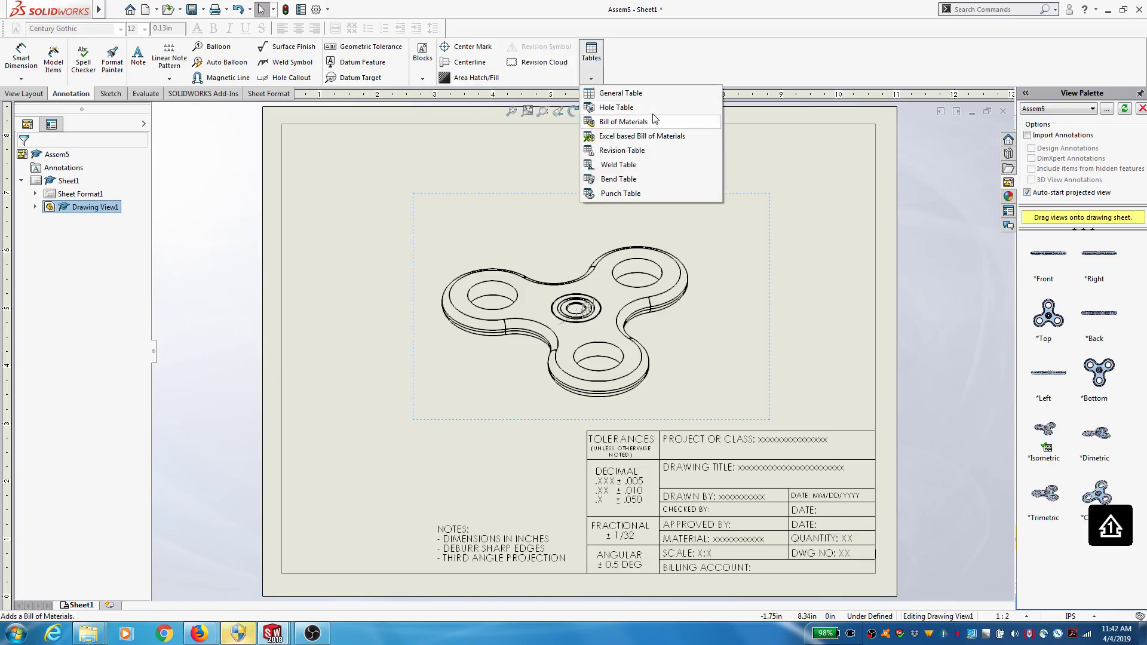
left_click(623, 121)
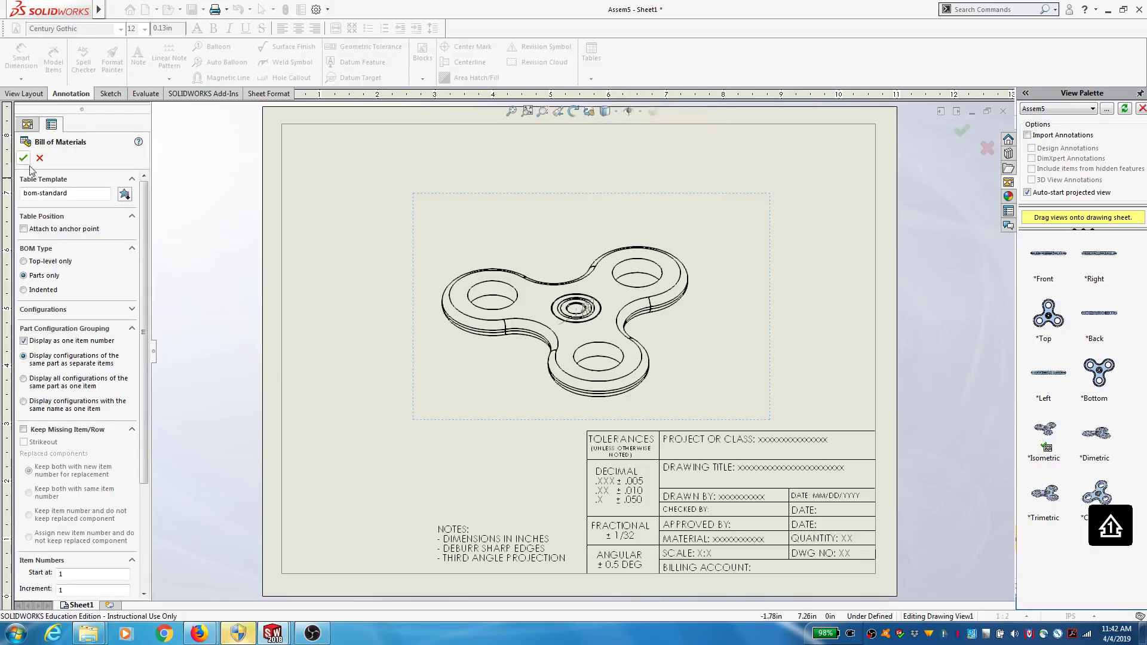
left_click(24, 158)
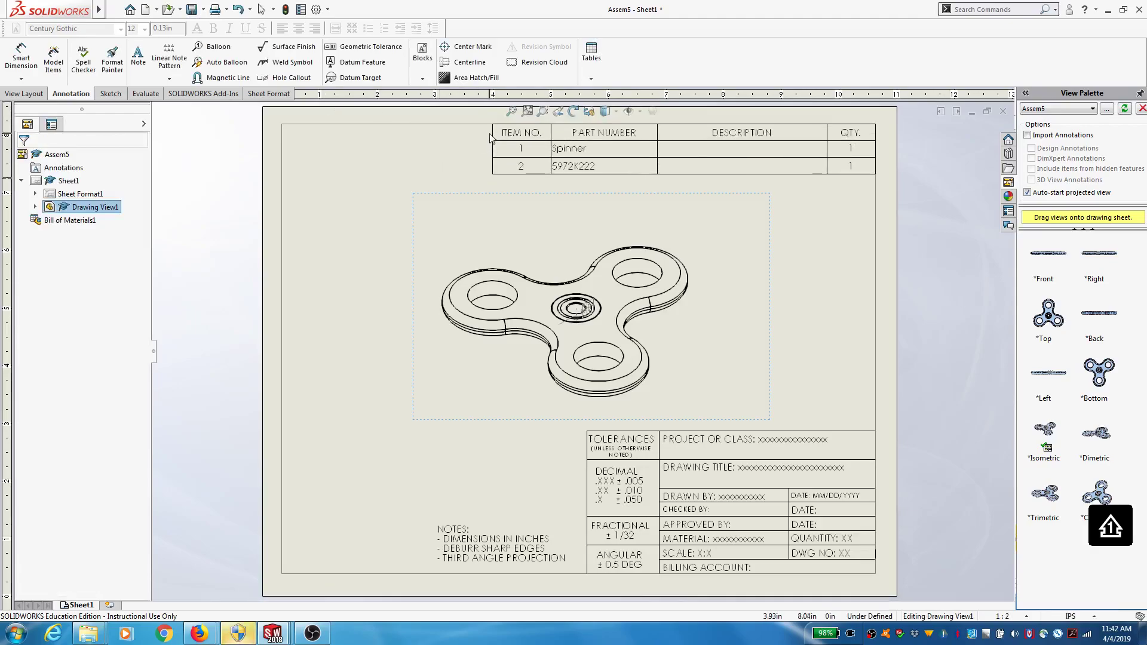
left_click(490, 138)
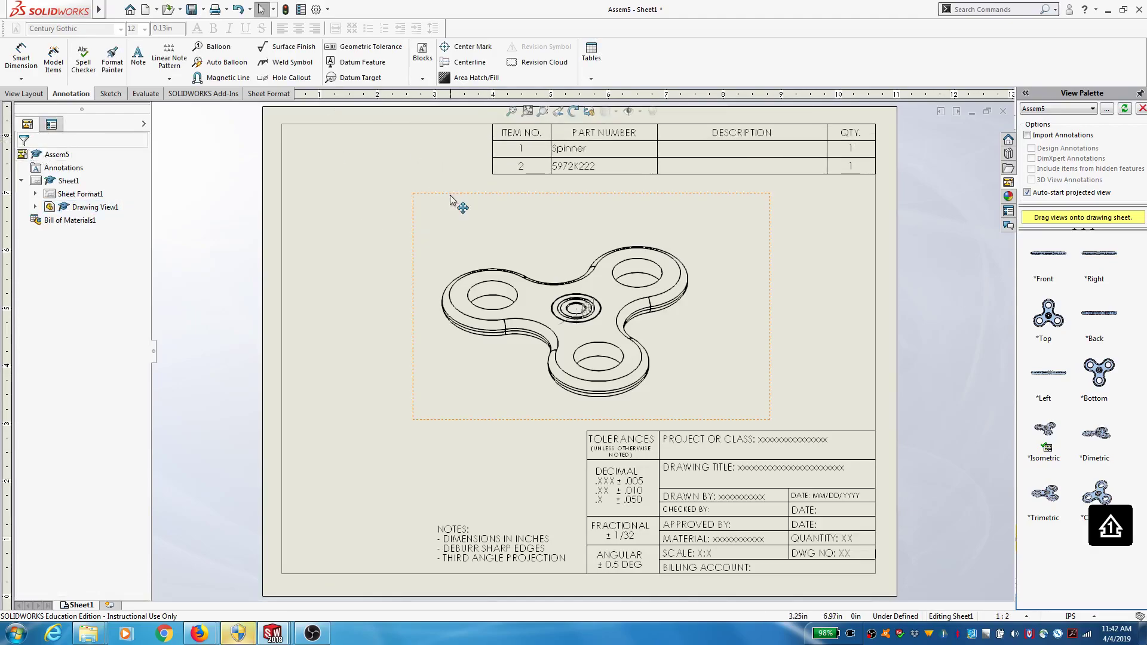
Change the part number of item 2 in the bill of materials to Bearing.
left_click(541, 166)
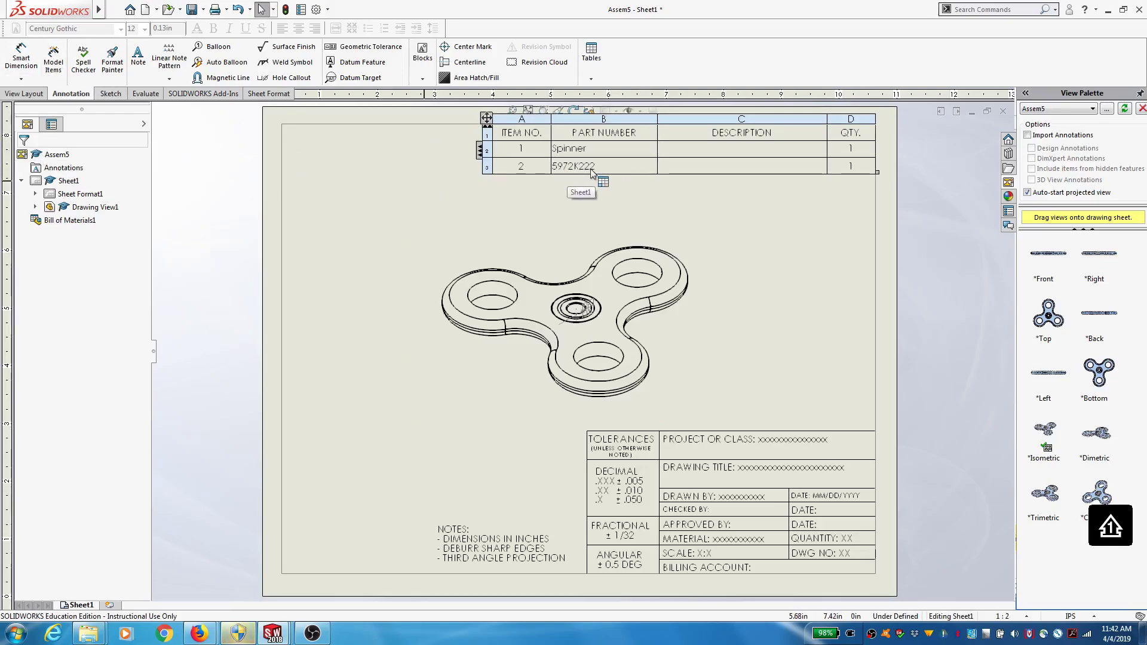
double_click(591, 170)
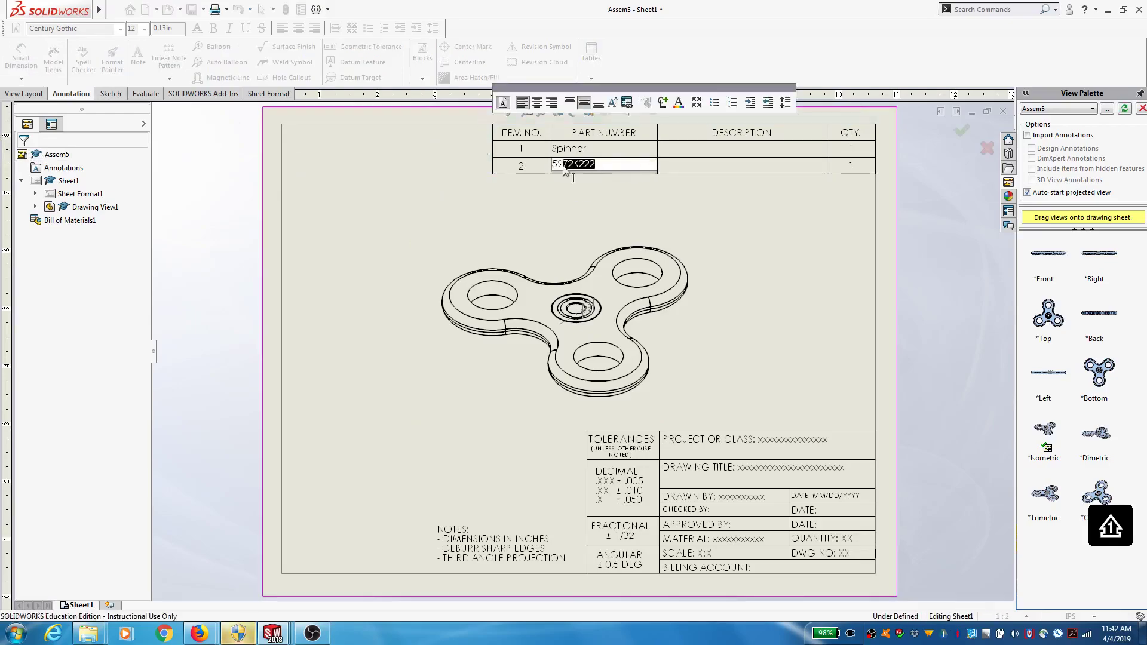
type("Bearing")
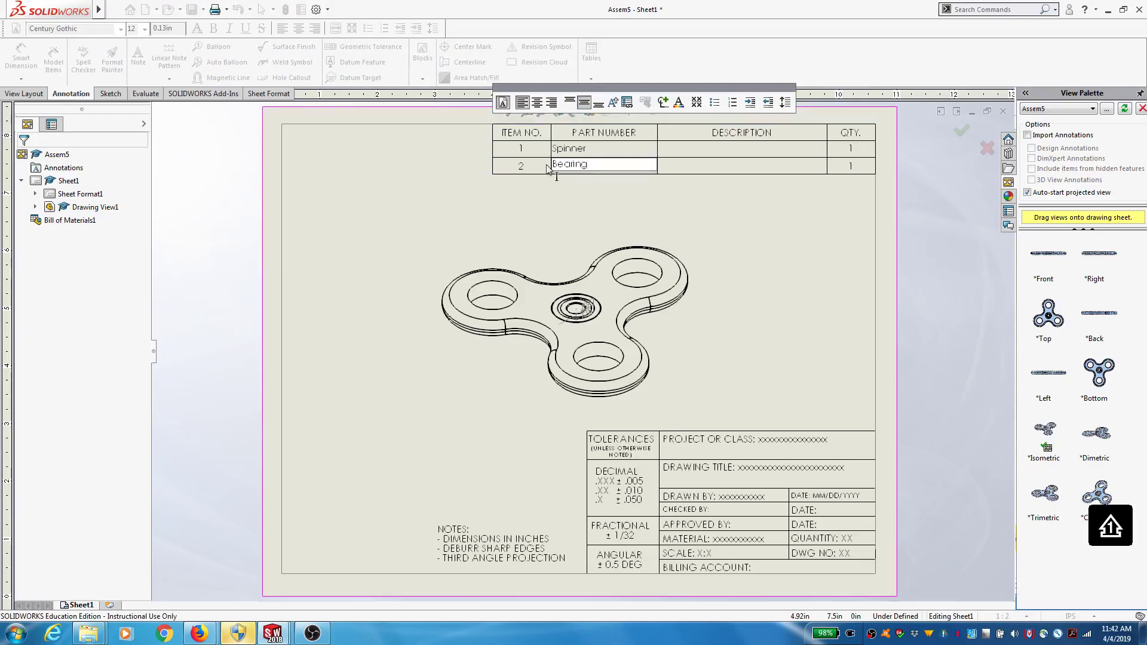
Enter "Standard hardware (McMaster-Carr Part No. XX)" as the Bearing's description in the bill of materials.
key("Tab")
type("Sta")
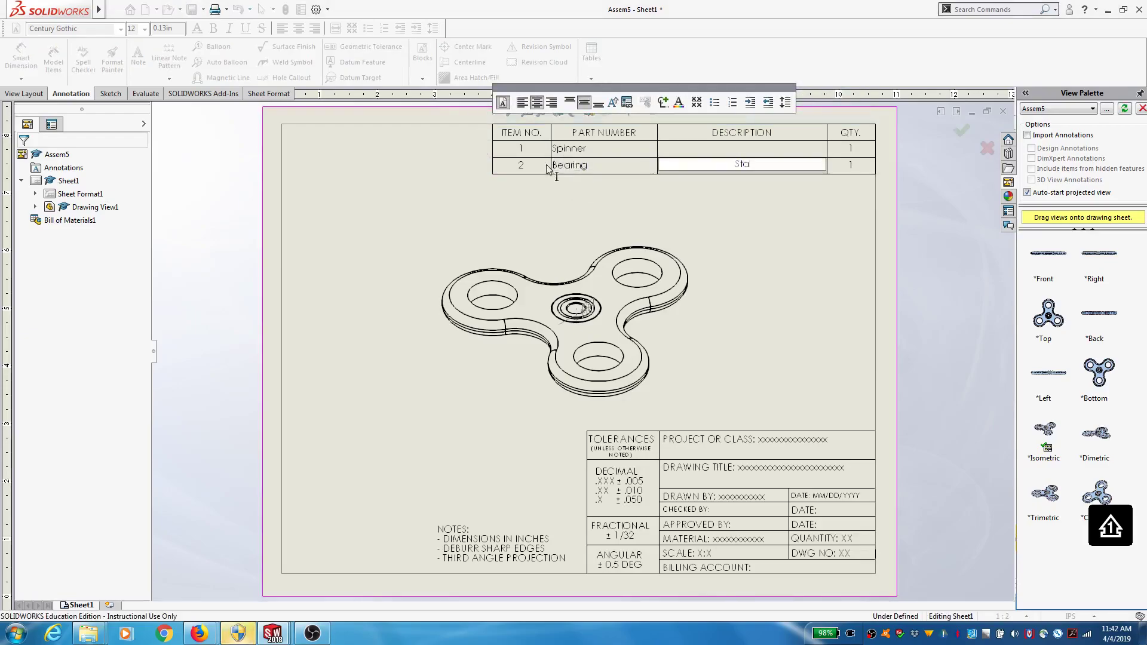
type("ndard har")
key("BackSpace")
key("BackSpace")
type("rd hardware (")
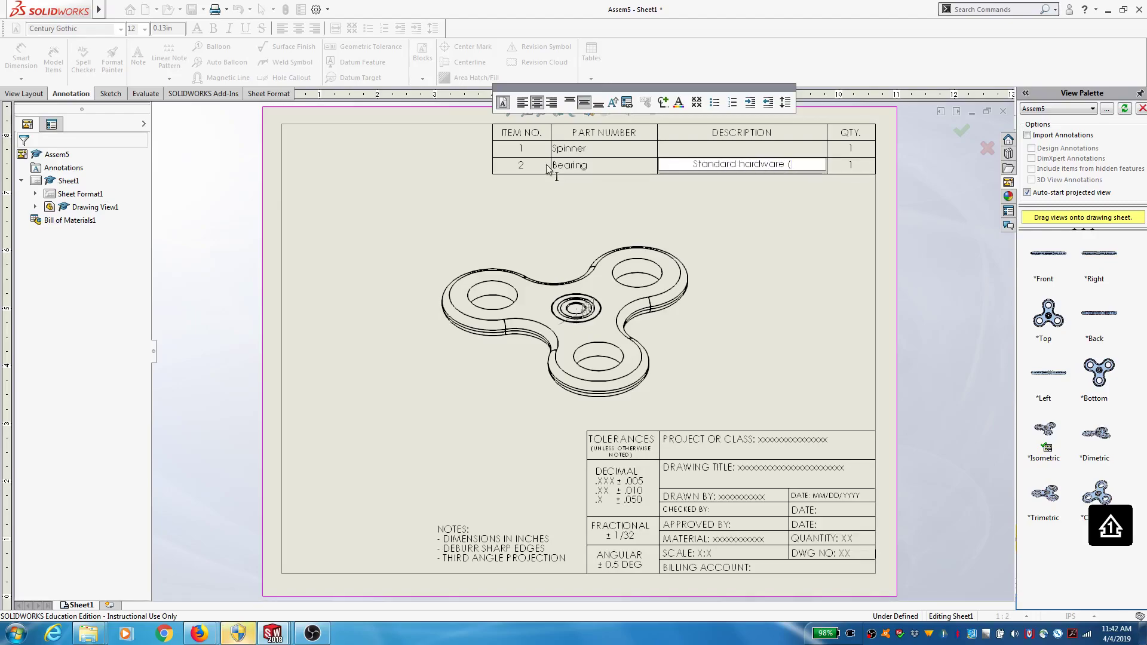
type("McMas")
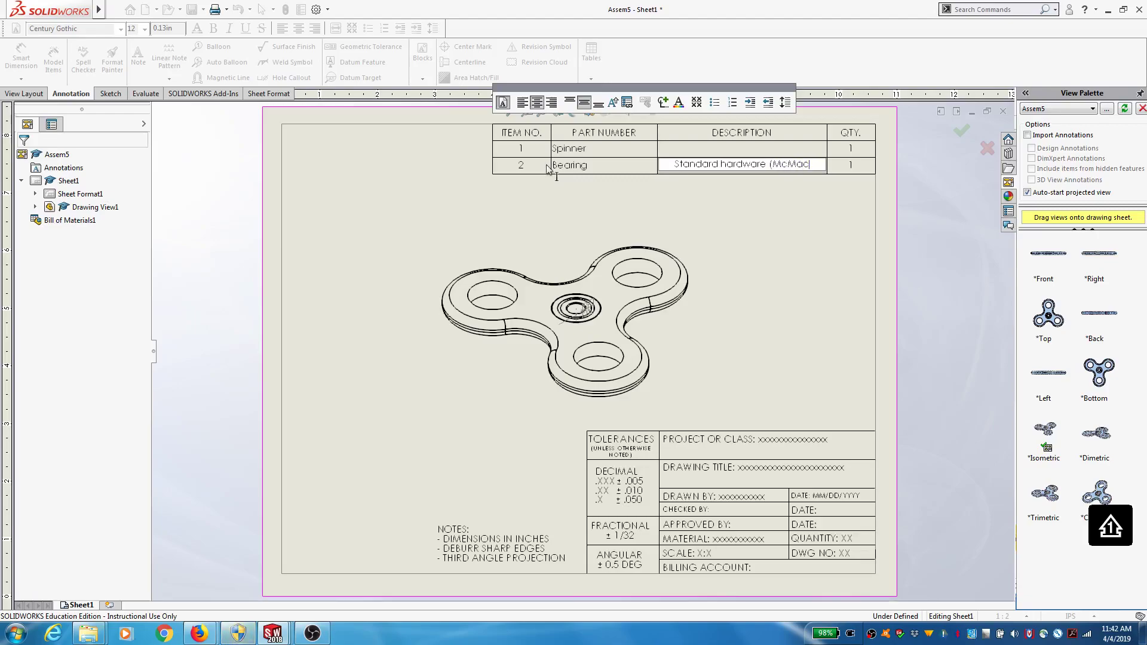
type("ter-c")
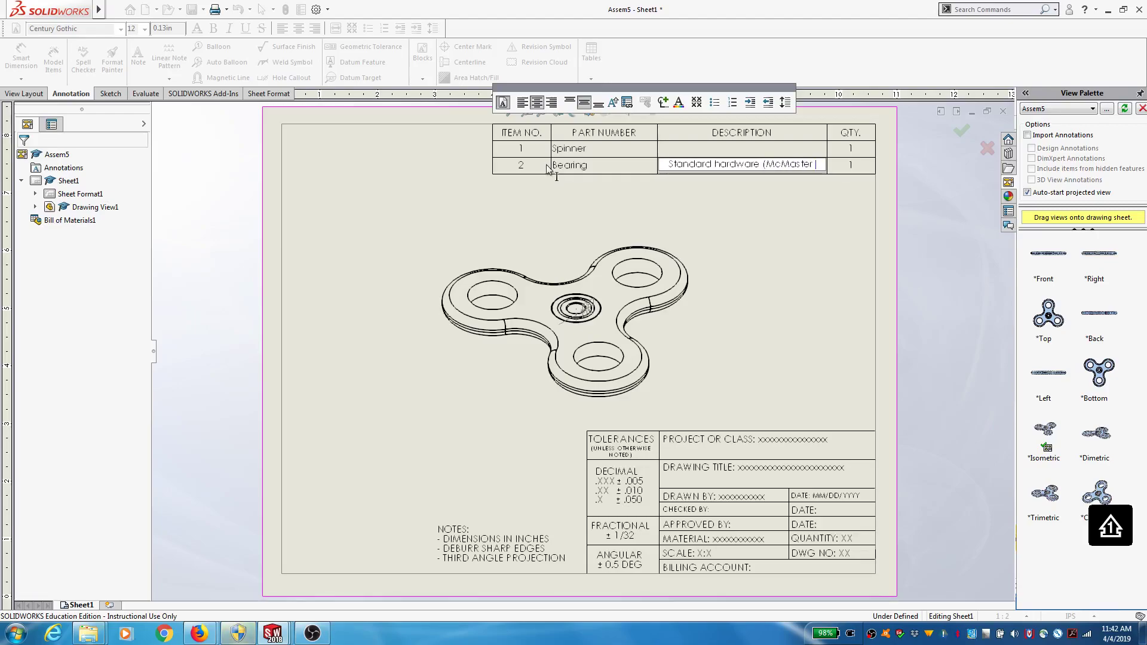
type("arr")
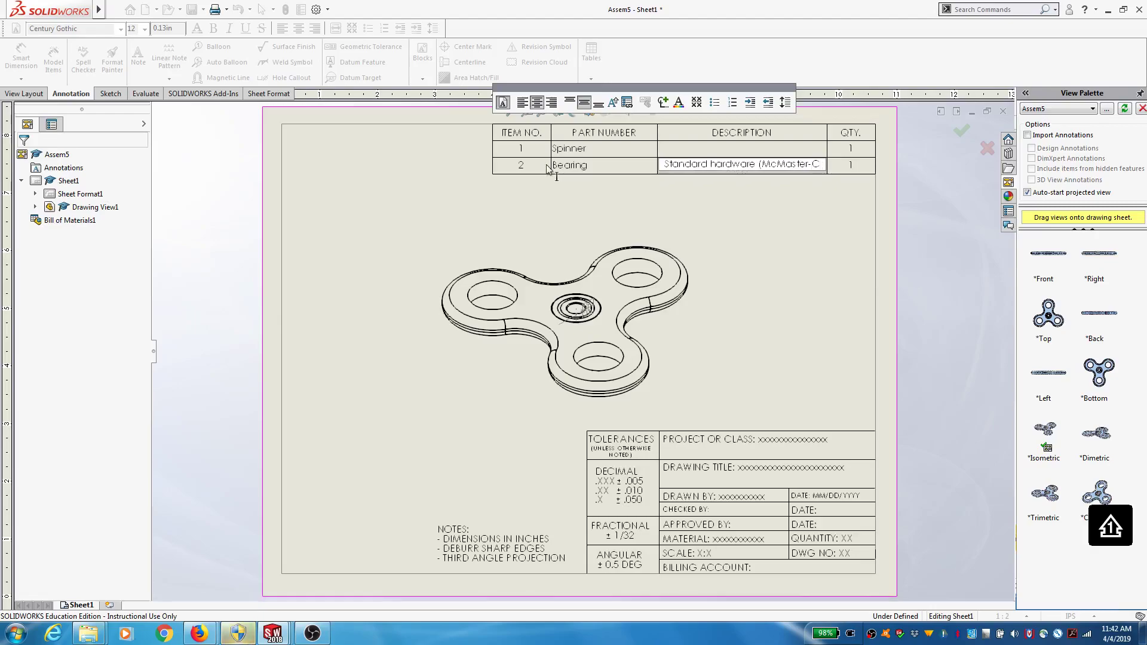
type(" Part nO")
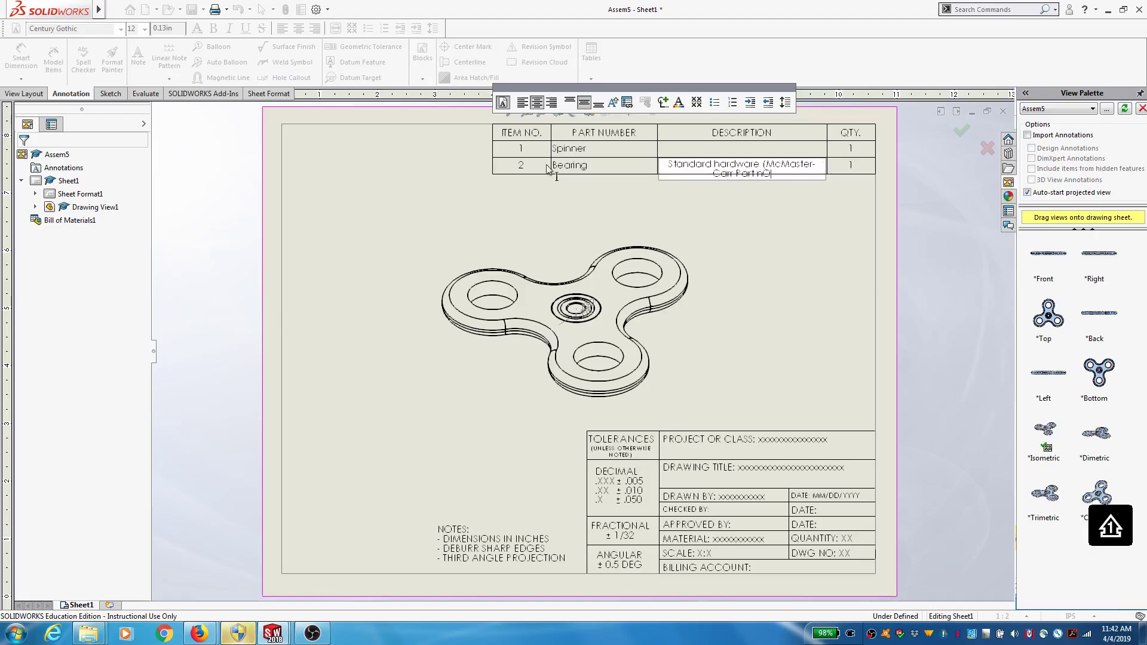
type(".")
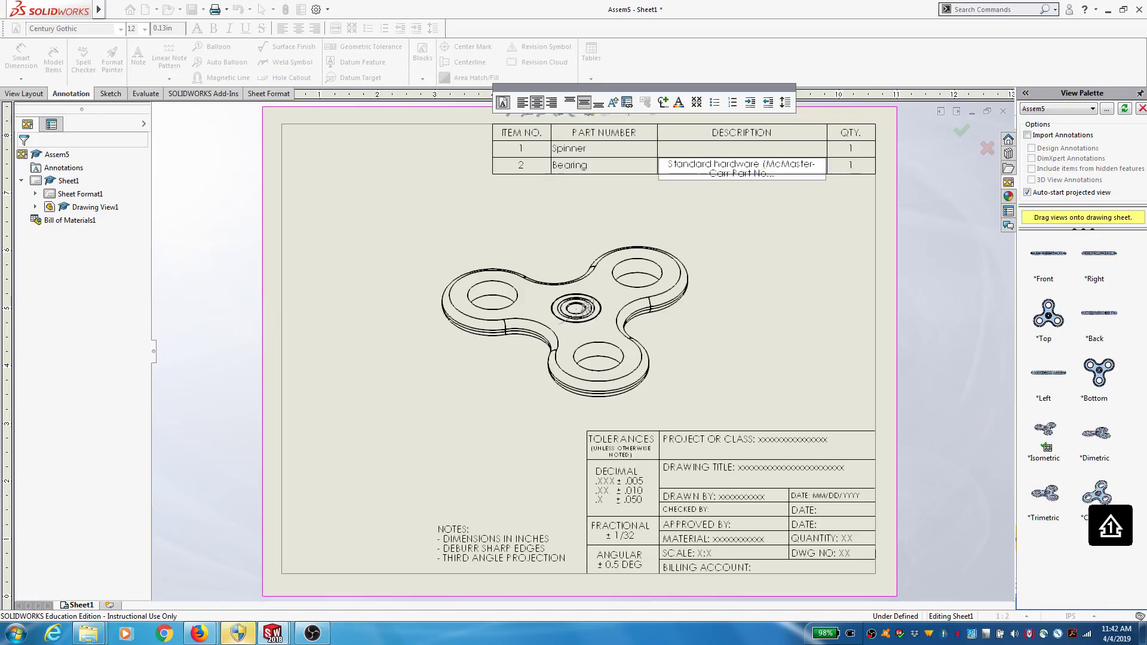
type(" XX0")
key("Return")
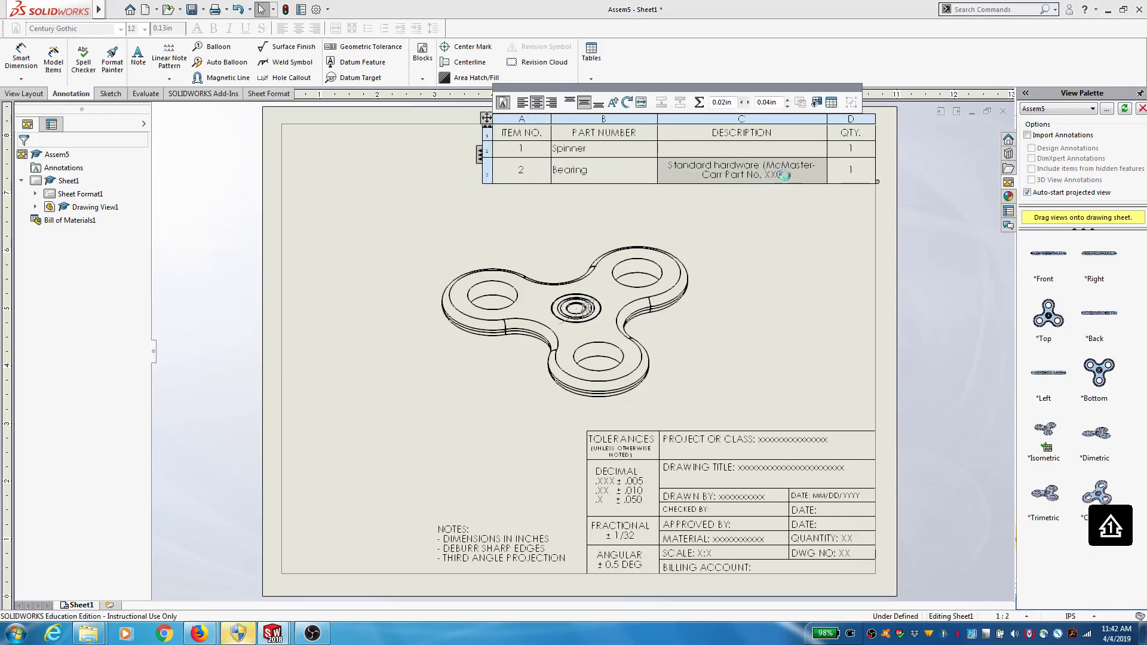
key("BackSpace")
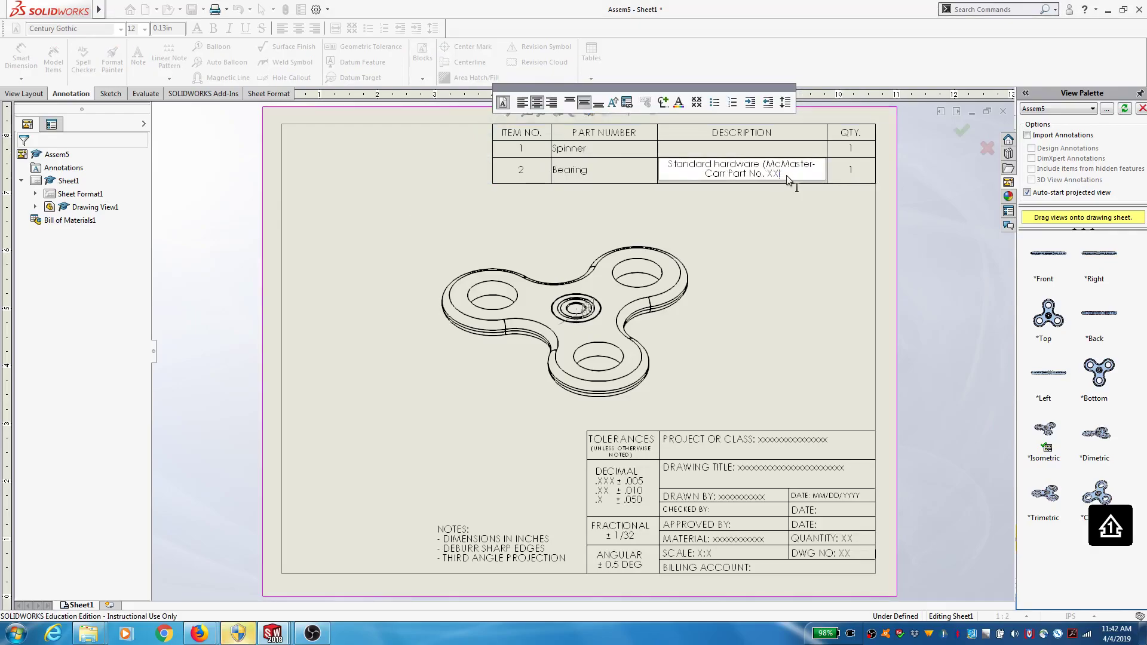
type(")")
left_click(722, 325)
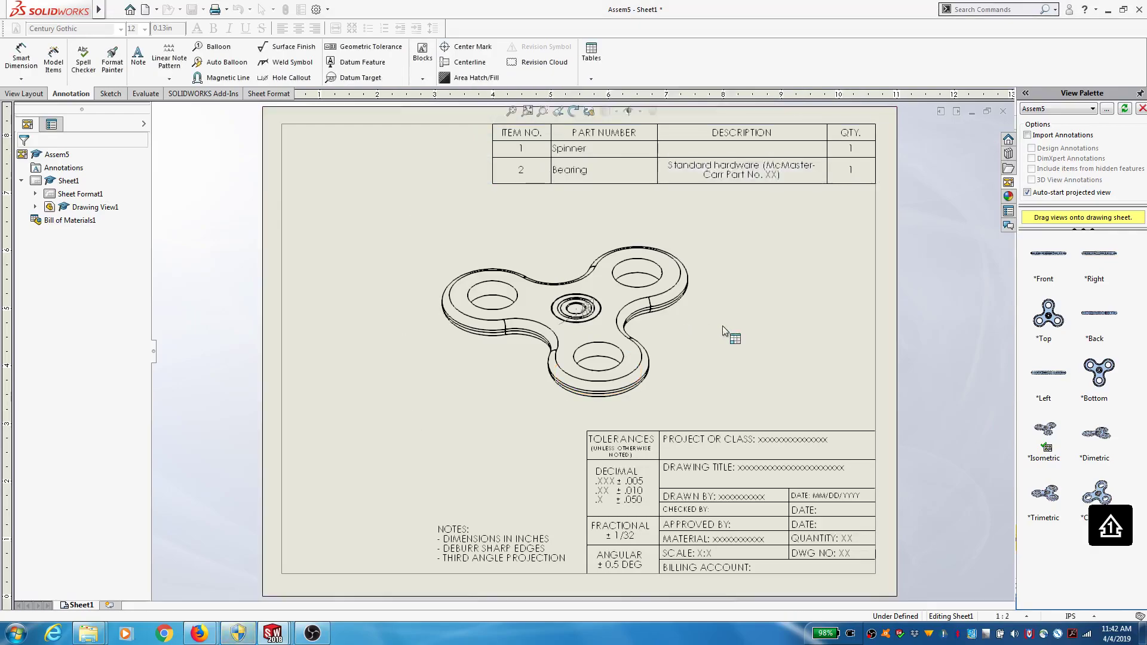
Add circular item-number balloons to the bearing and the spinner body, placed above the isometric view's parts.
left_click(574, 154)
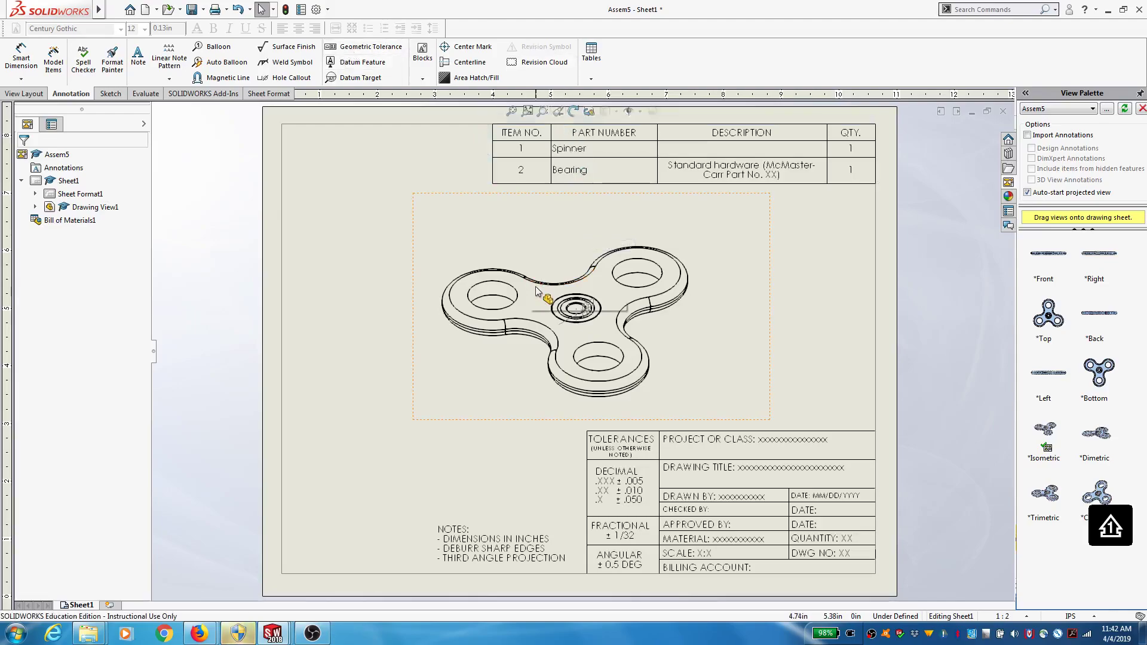
left_click(224, 49)
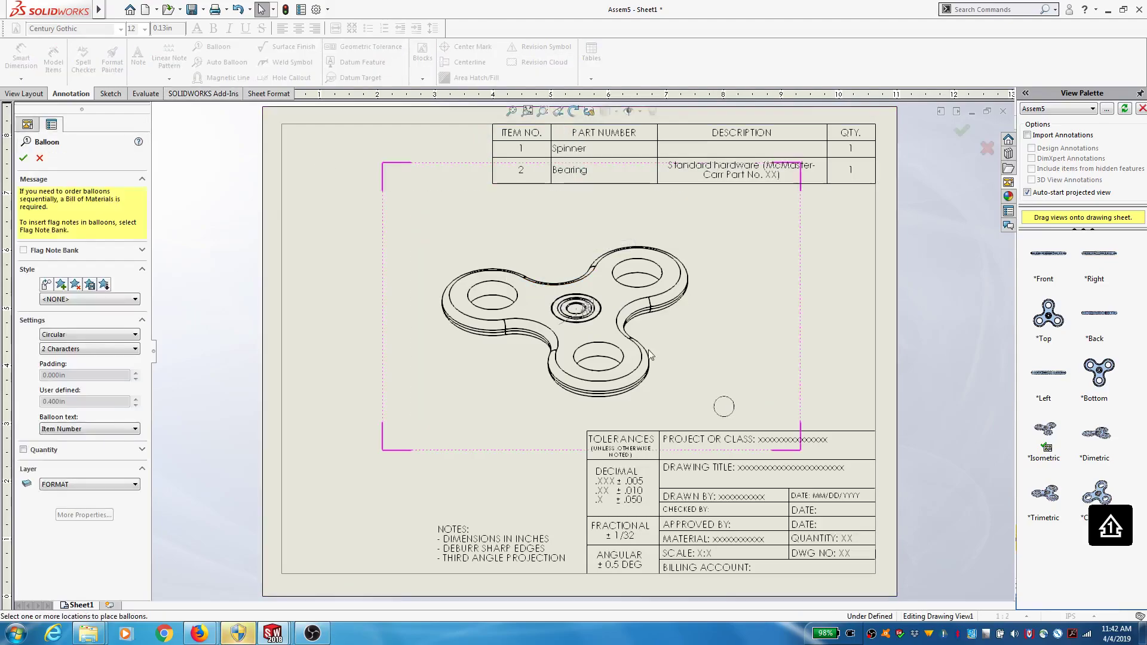
left_click(598, 302)
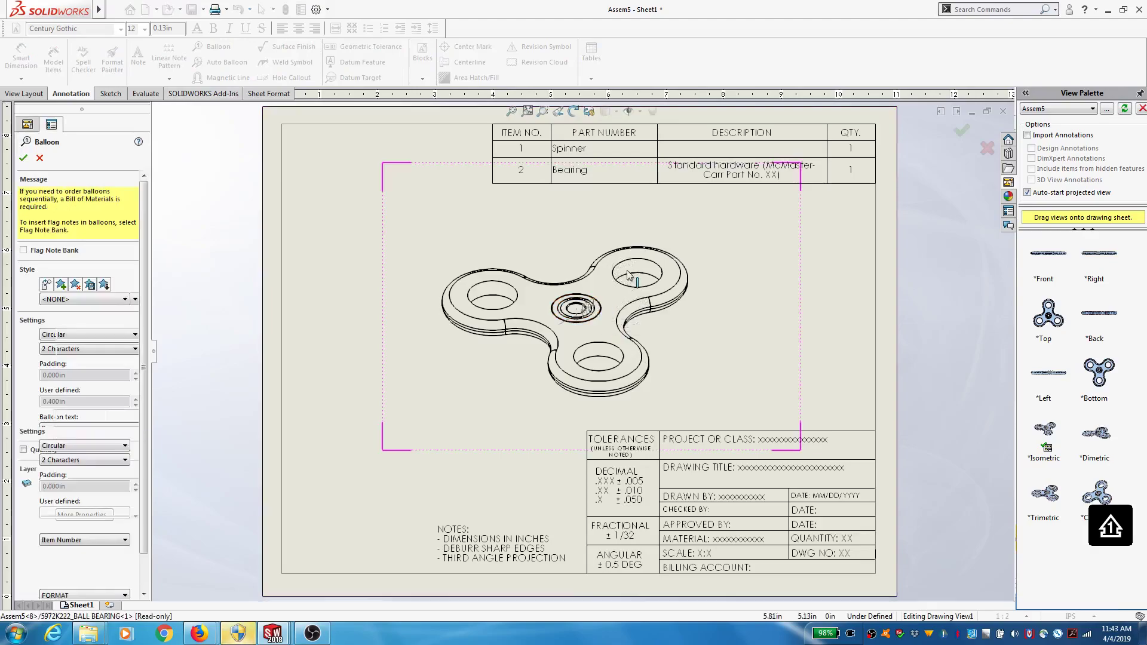
left_click(566, 244)
left_click(537, 305)
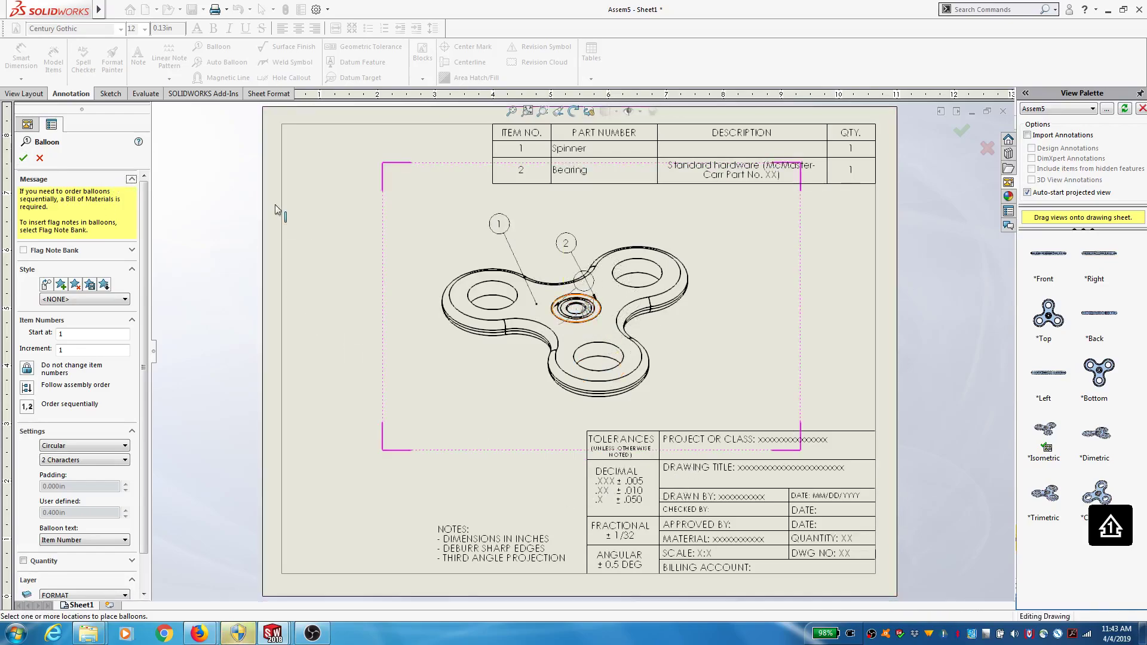
left_click(25, 157)
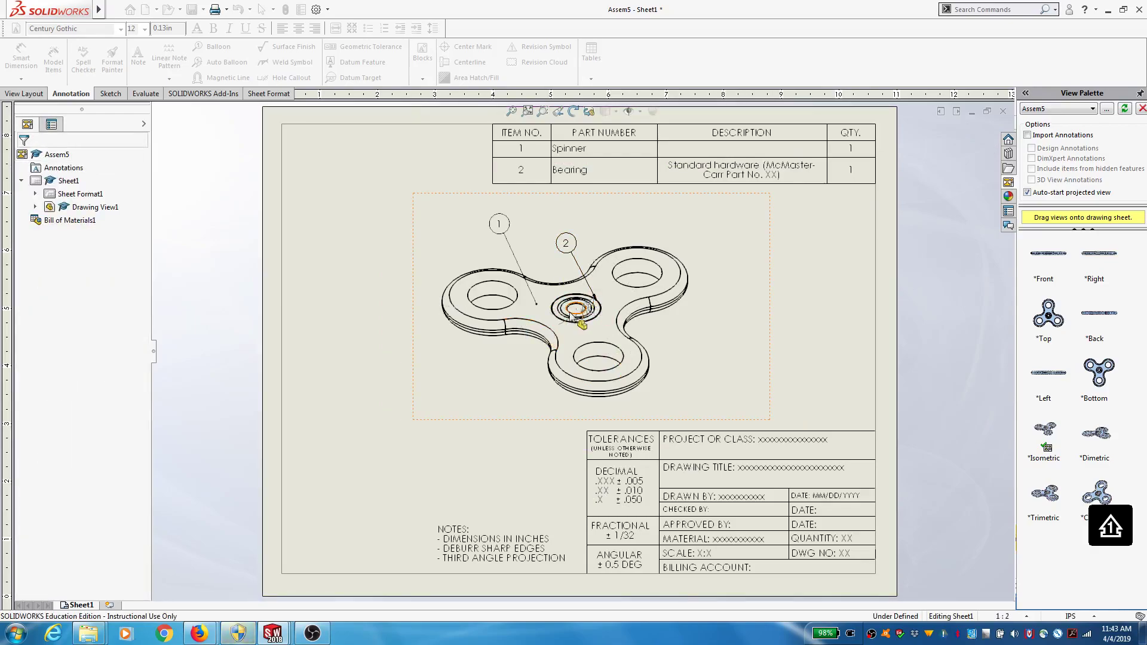